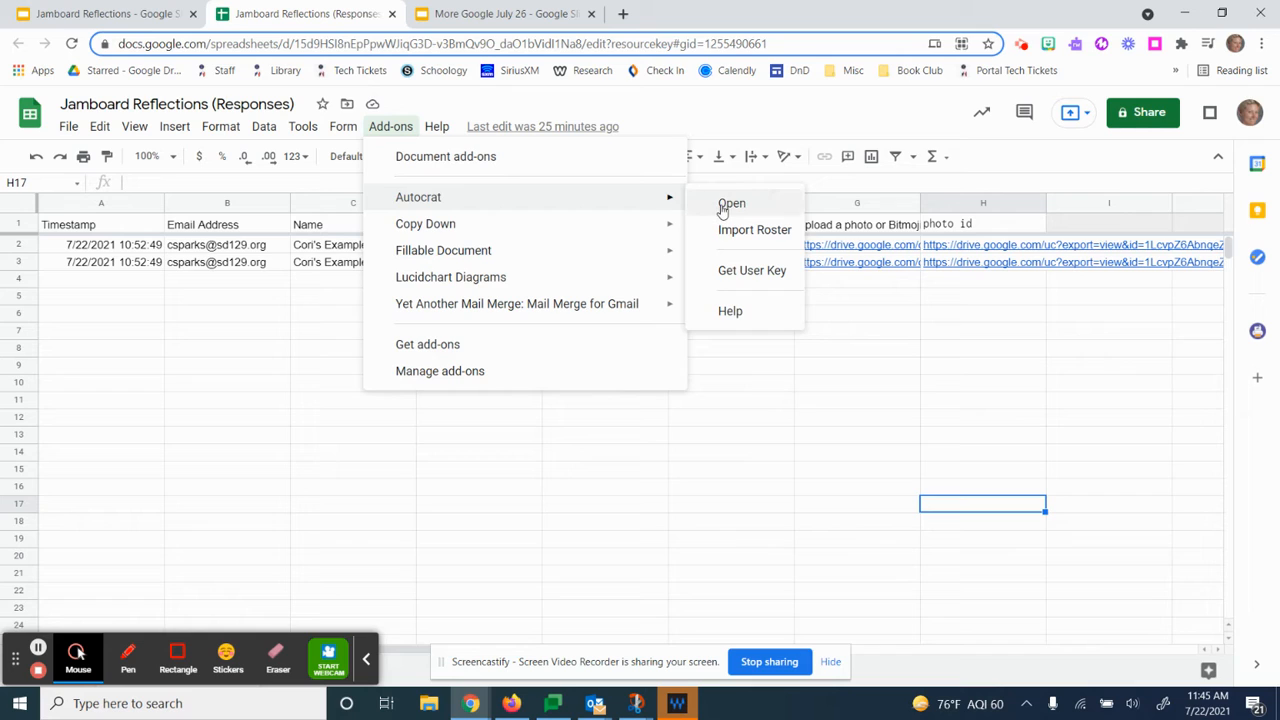
- Open Autocrat, edit the existing Jamboard Reflections job and accept its job name to reach the template choice
click(724, 206)
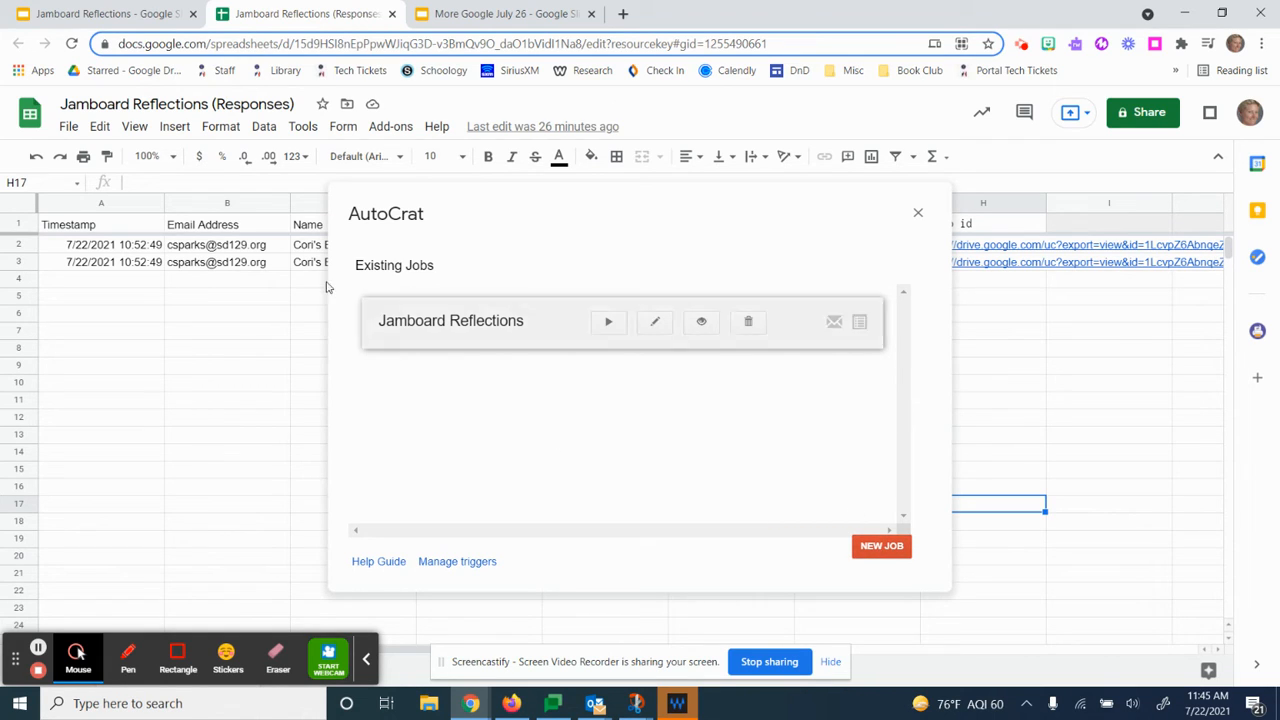
click(655, 326)
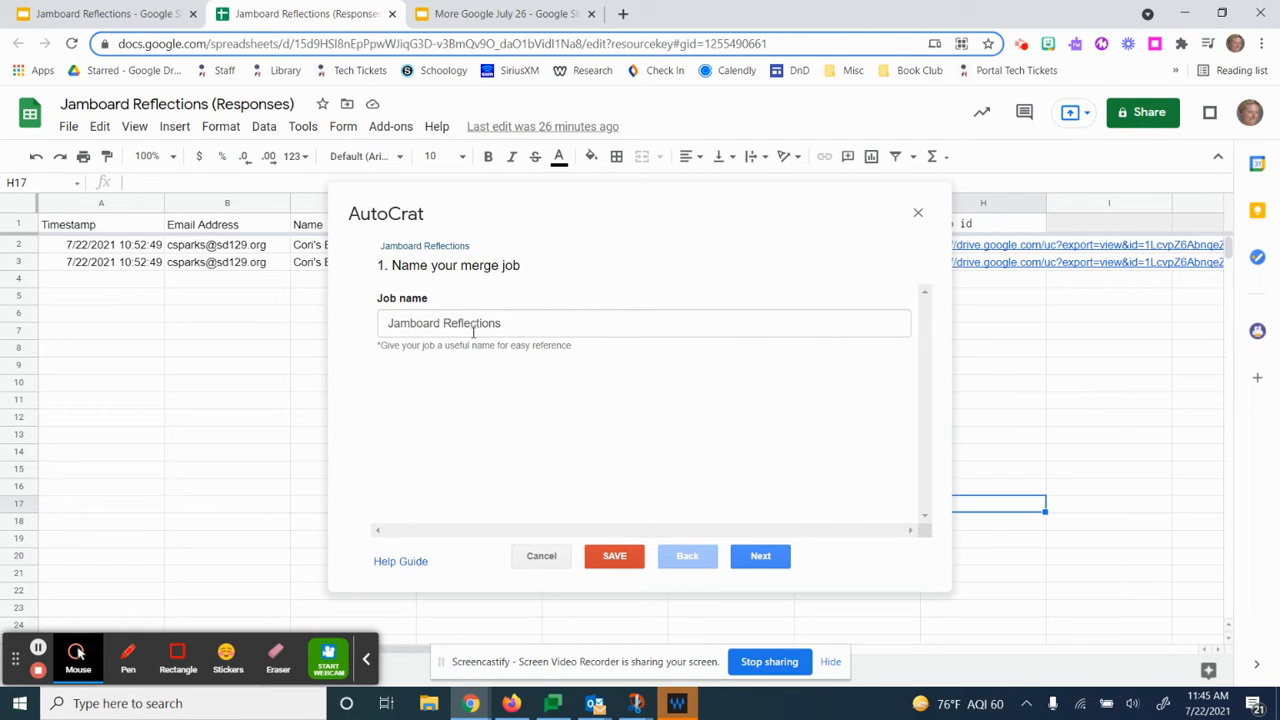
click(751, 562)
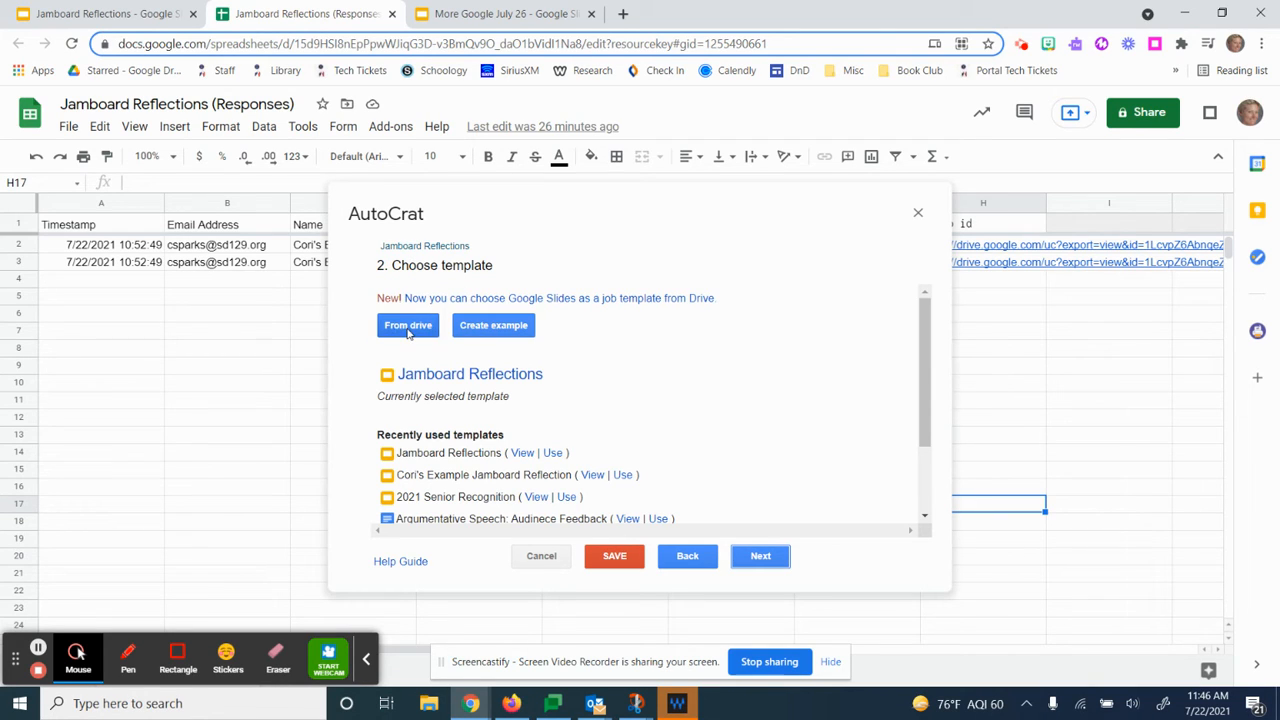
- View the Jamboard Reflections slide template, return to the responses spreadsheet and keep that template for the job
click(527, 386)
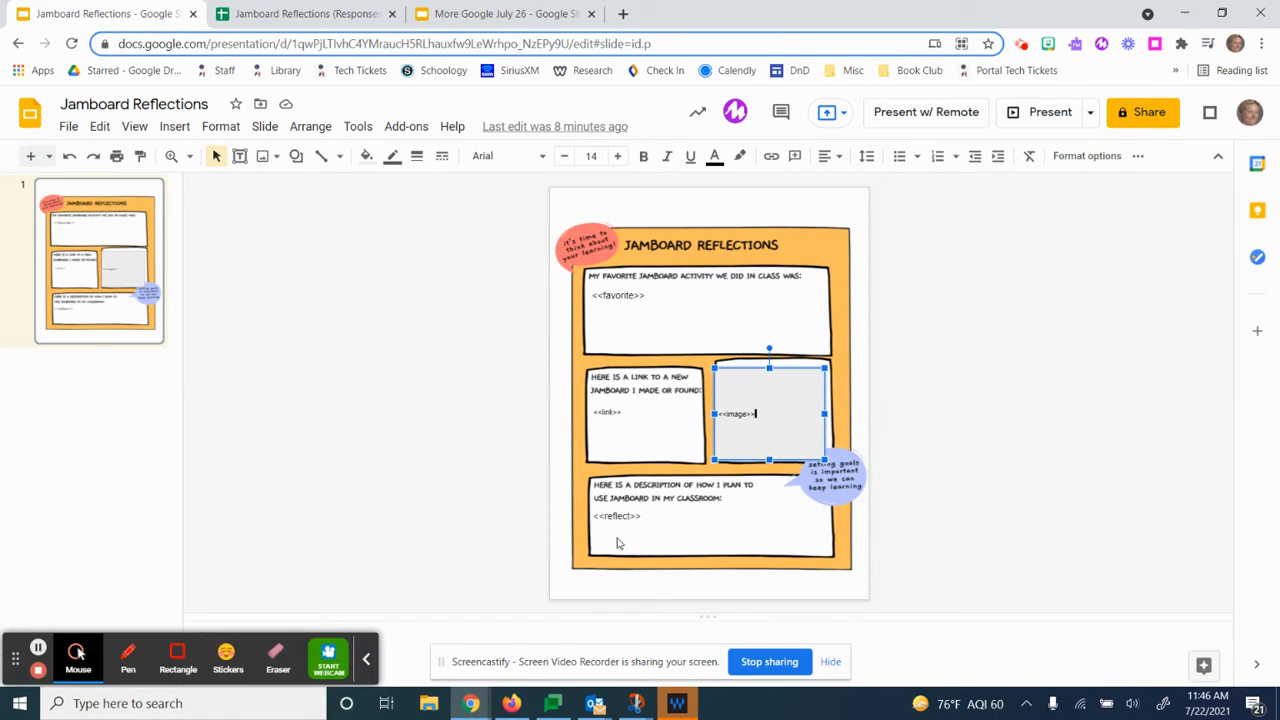
click(310, 14)
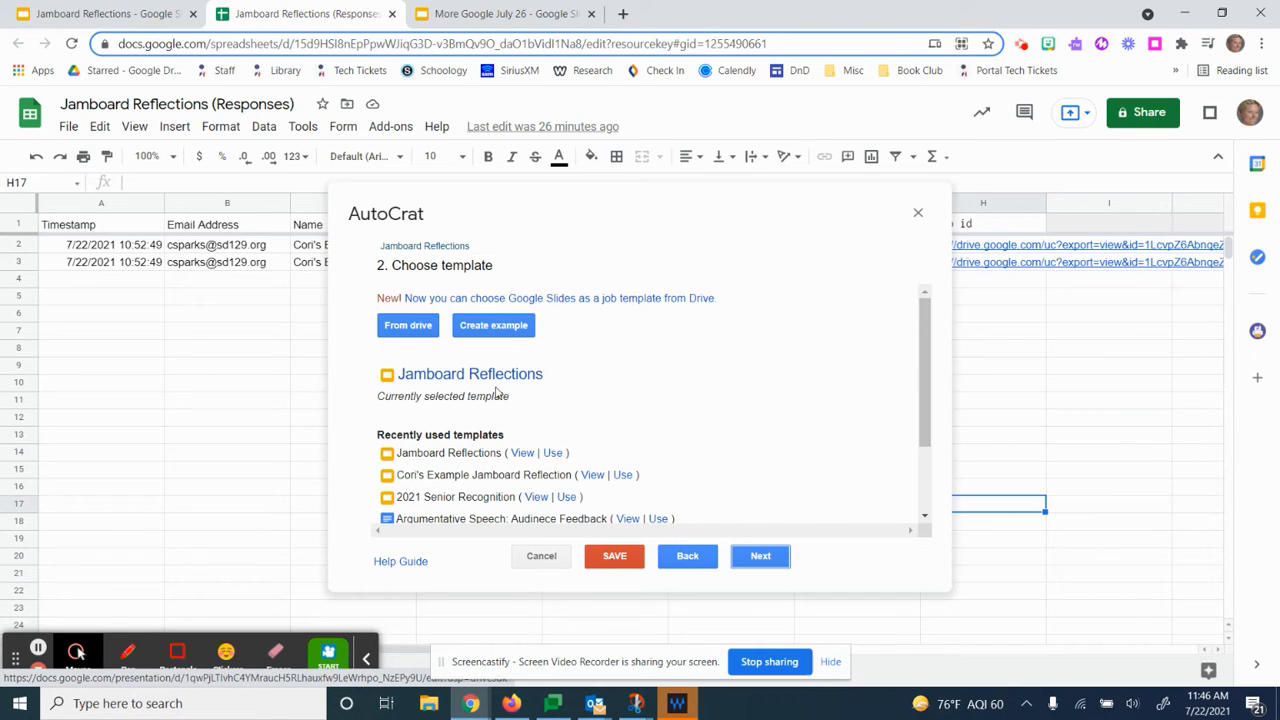
click(764, 561)
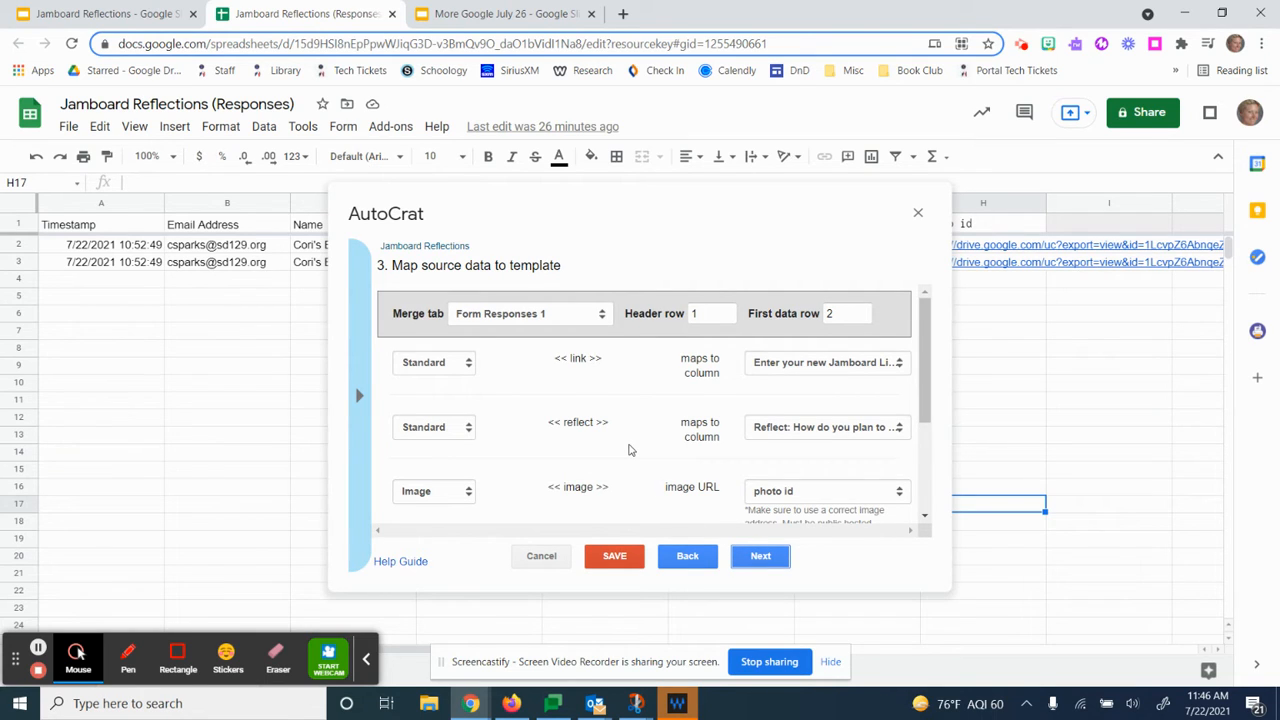
- Examine how the link, reflect, image and favorite tags map to the form response columns
scroll(578, 405, down, 2)
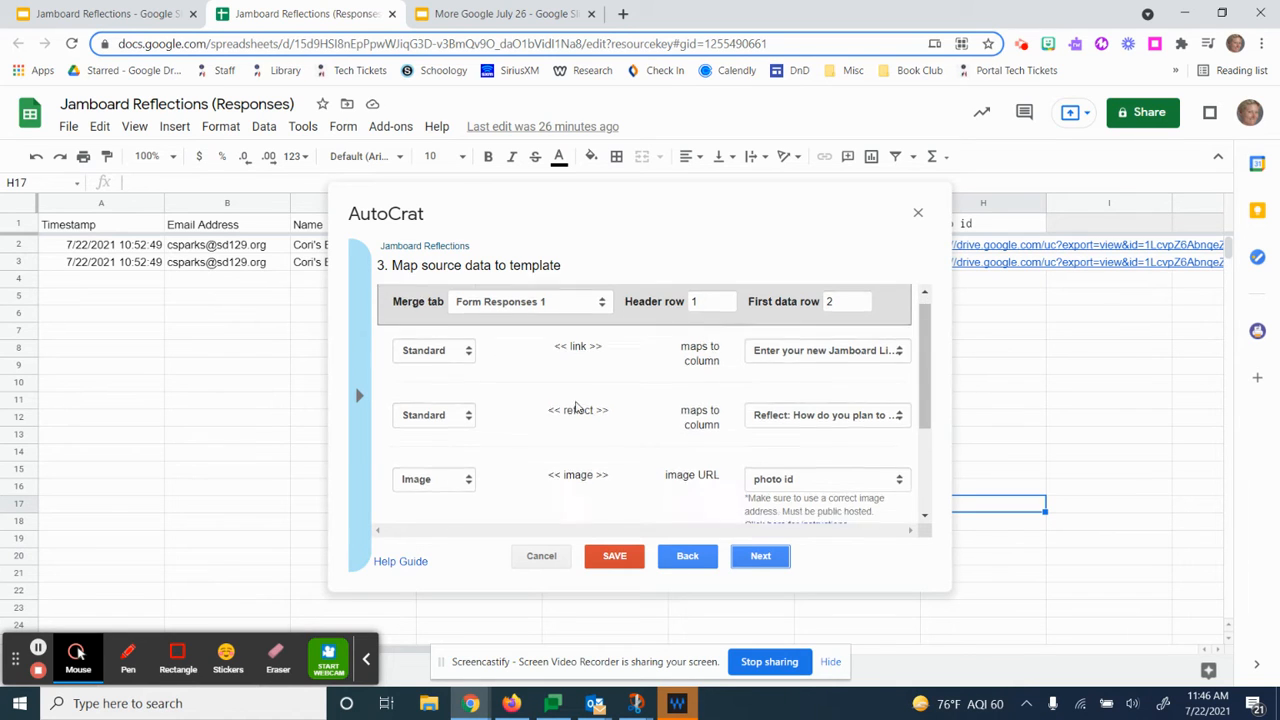
scroll(583, 410, up, 2)
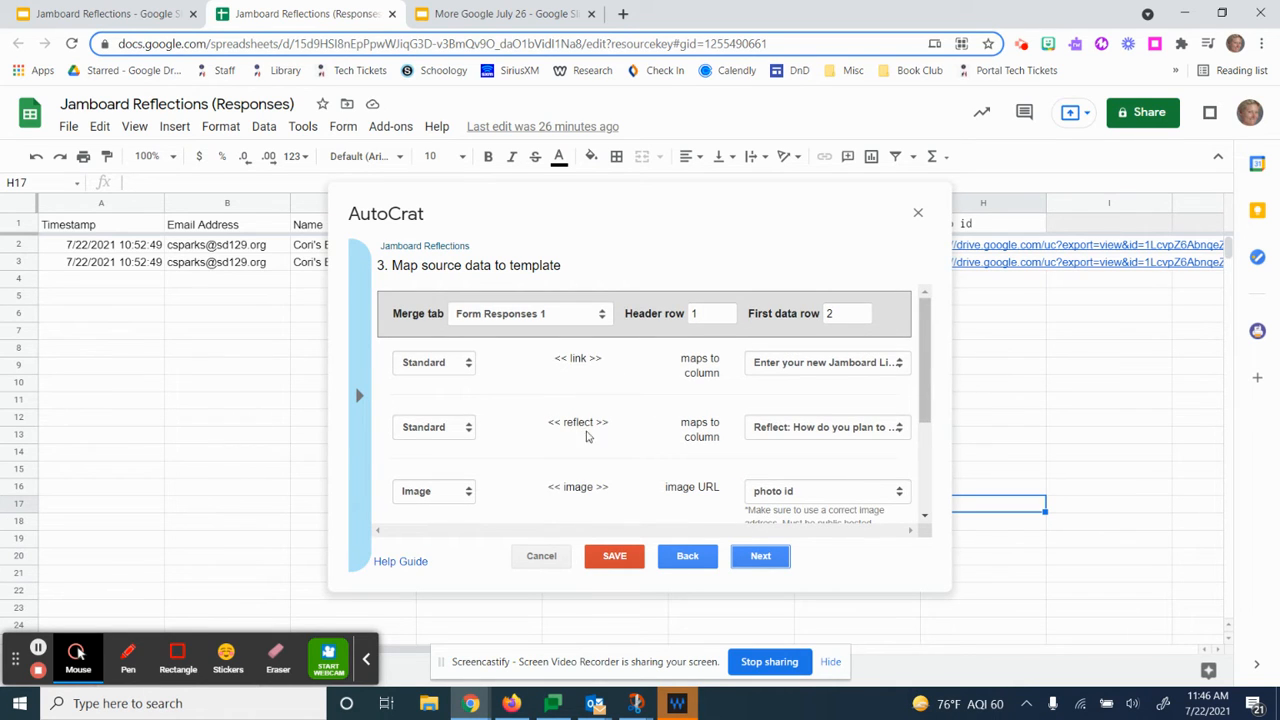
scroll(589, 440, down, 2)
scroll(595, 458, down, 1)
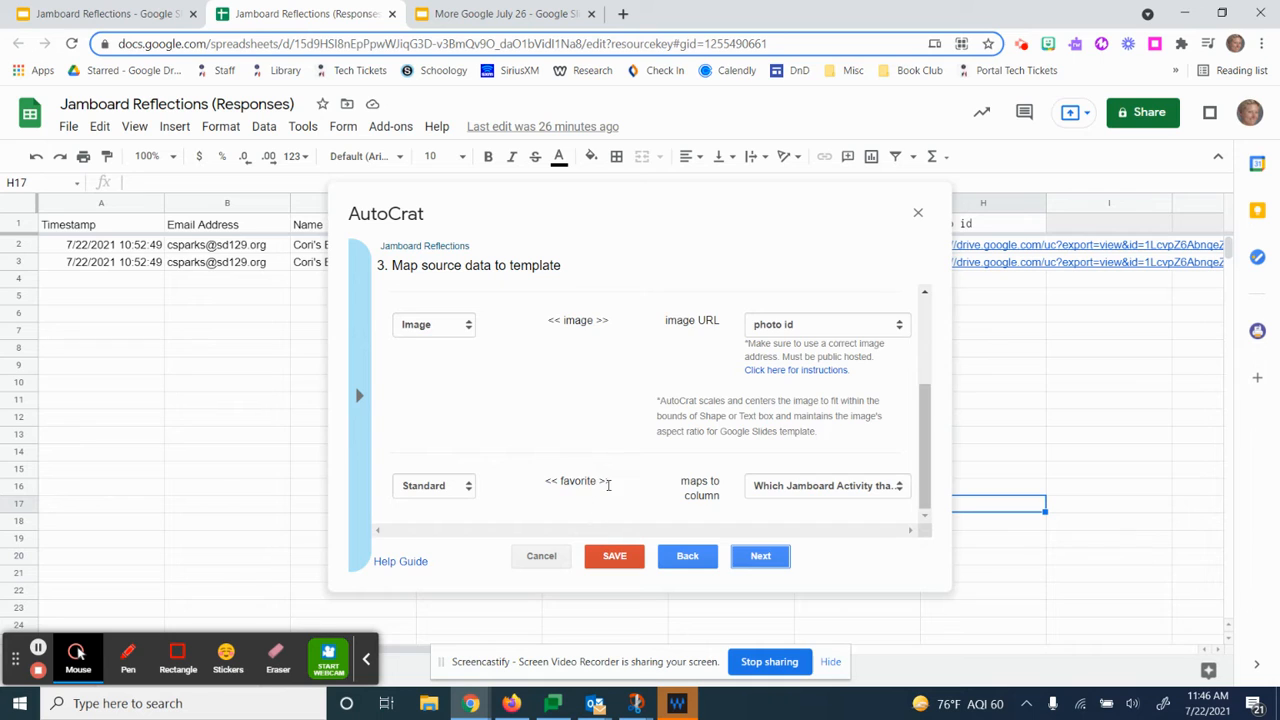
scroll(607, 484, up, 3)
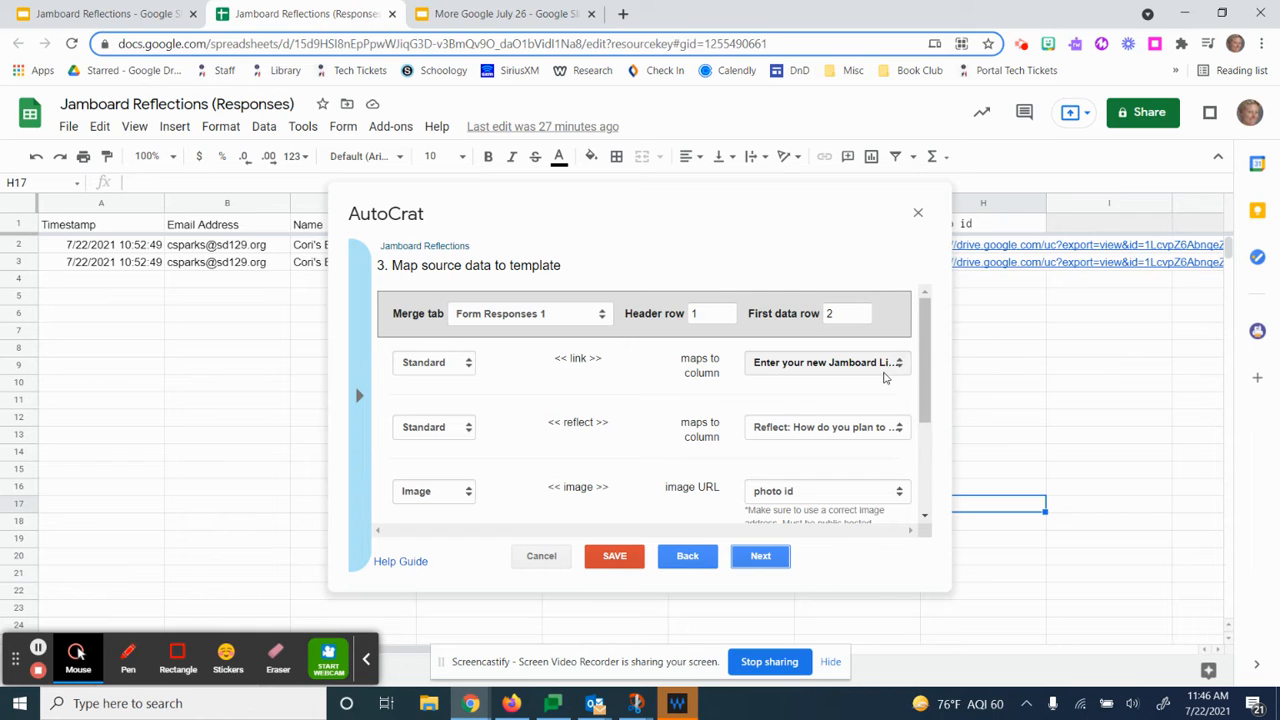
scroll(883, 380, down, 1)
scroll(876, 390, up, 1)
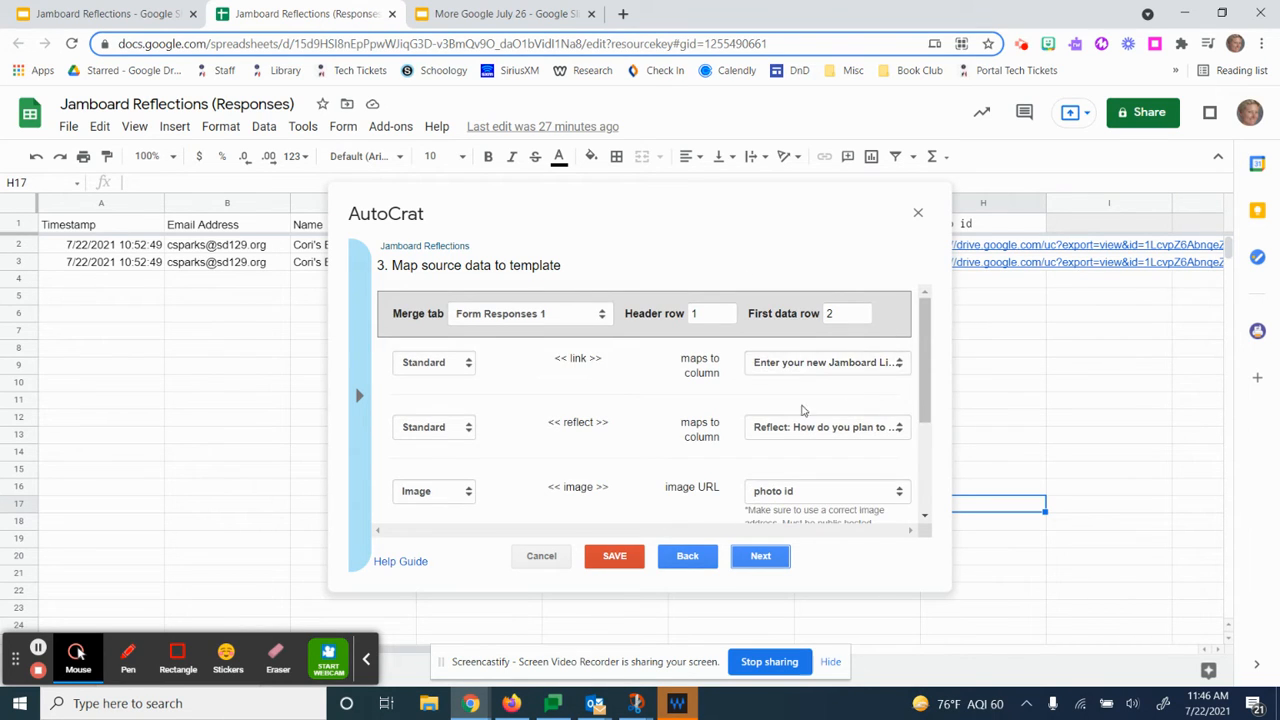
scroll(802, 410, down, 1)
scroll(700, 415, up, 1)
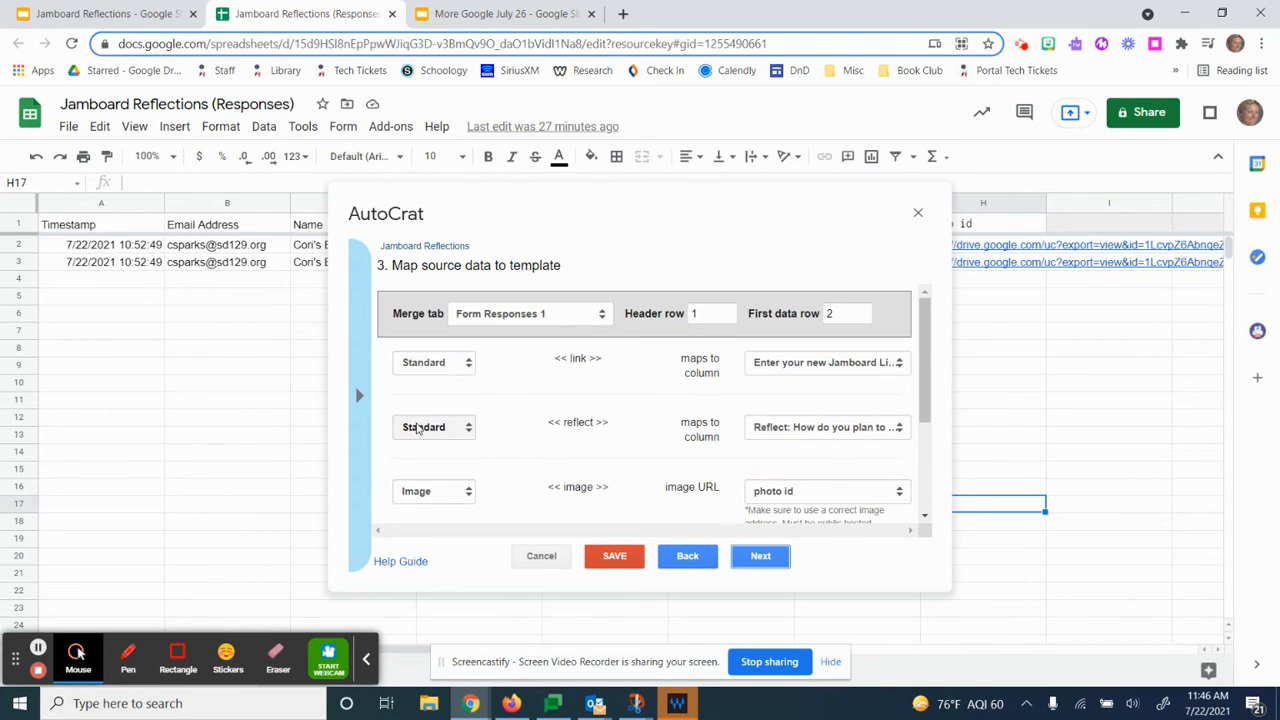
- Set the <<image>> tag's type to Image and its image URL source to the photo id column
scroll(418, 427, down, 1)
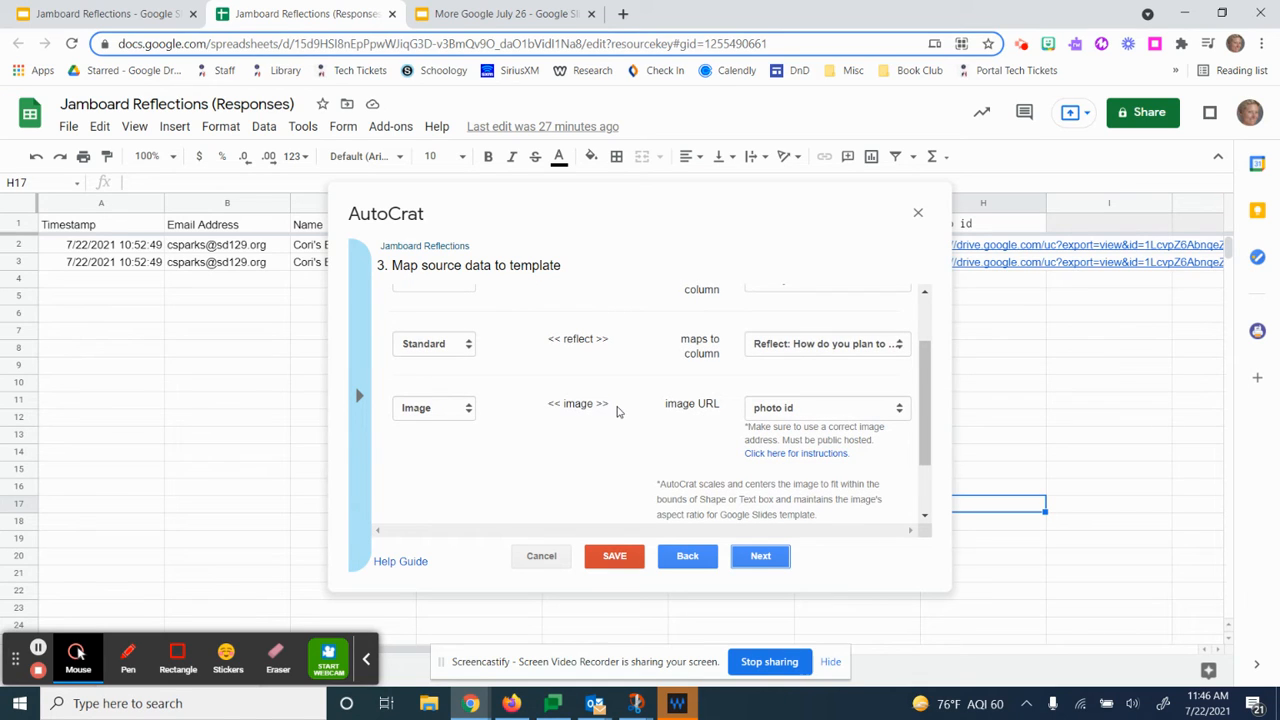
click(416, 413)
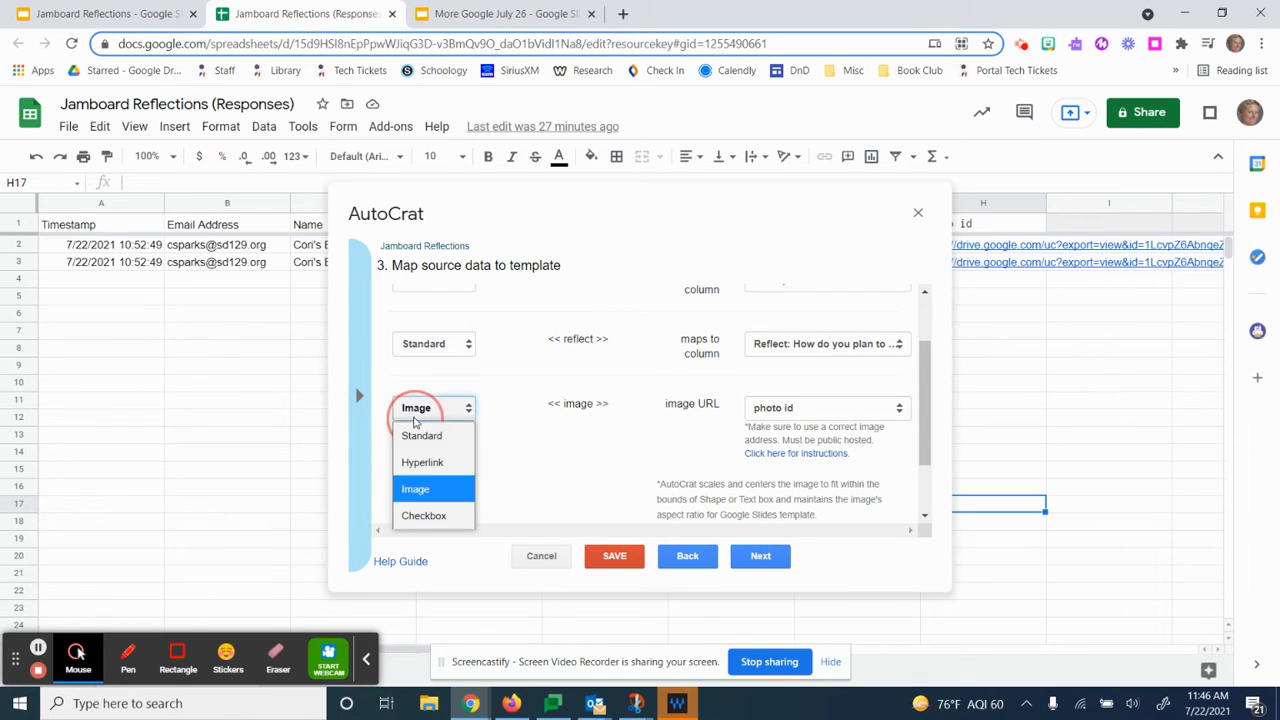
click(423, 488)
click(820, 409)
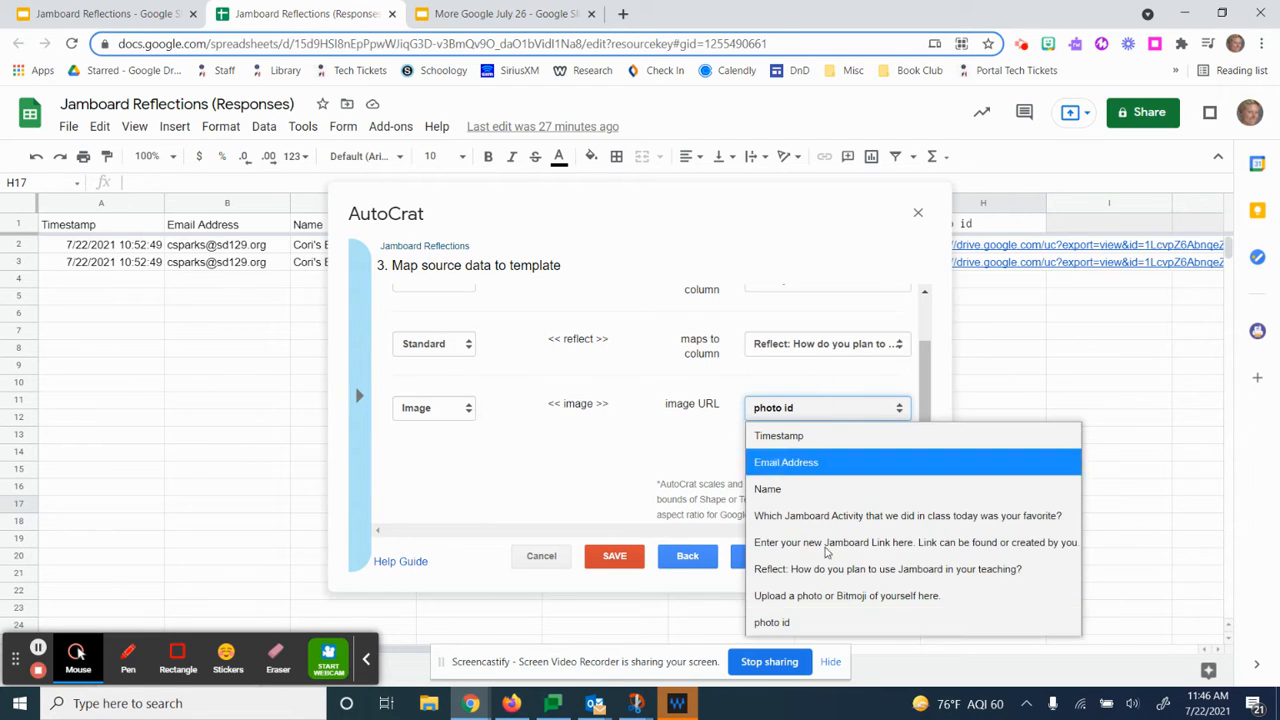
click(813, 632)
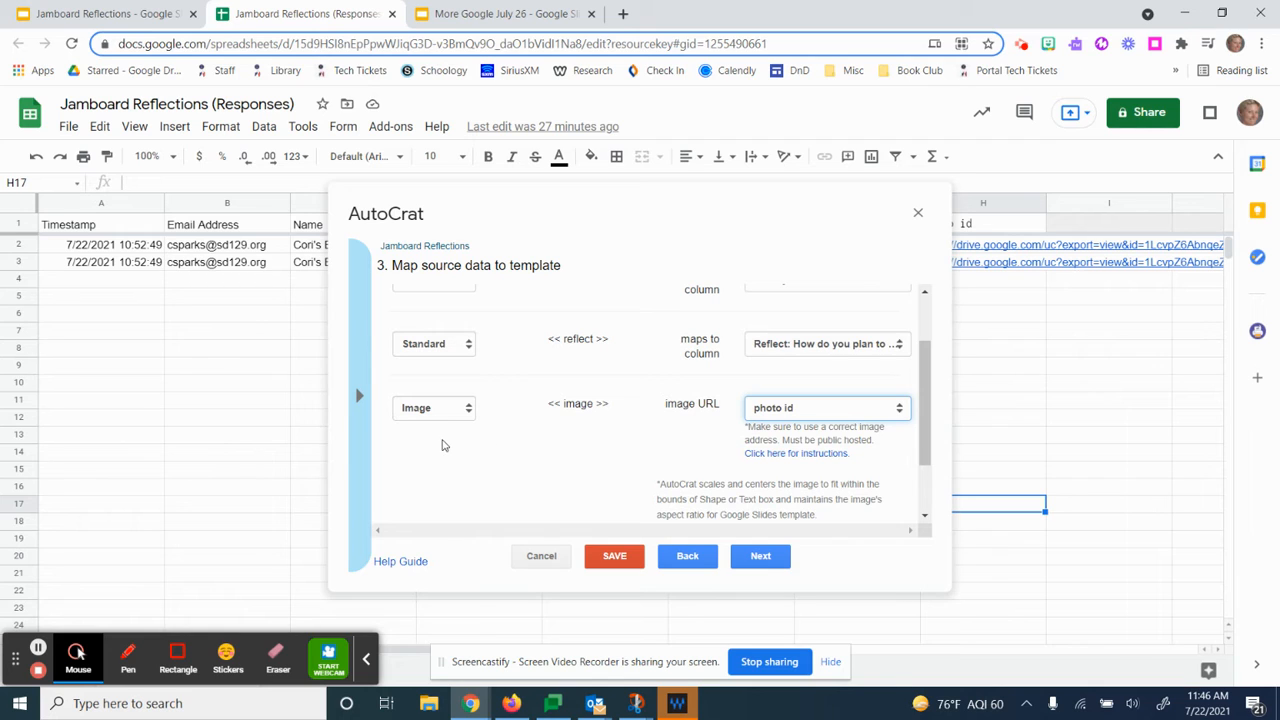
- Check the tag mappings once more and accept them to reach the file settings
scroll(648, 436, up, 2)
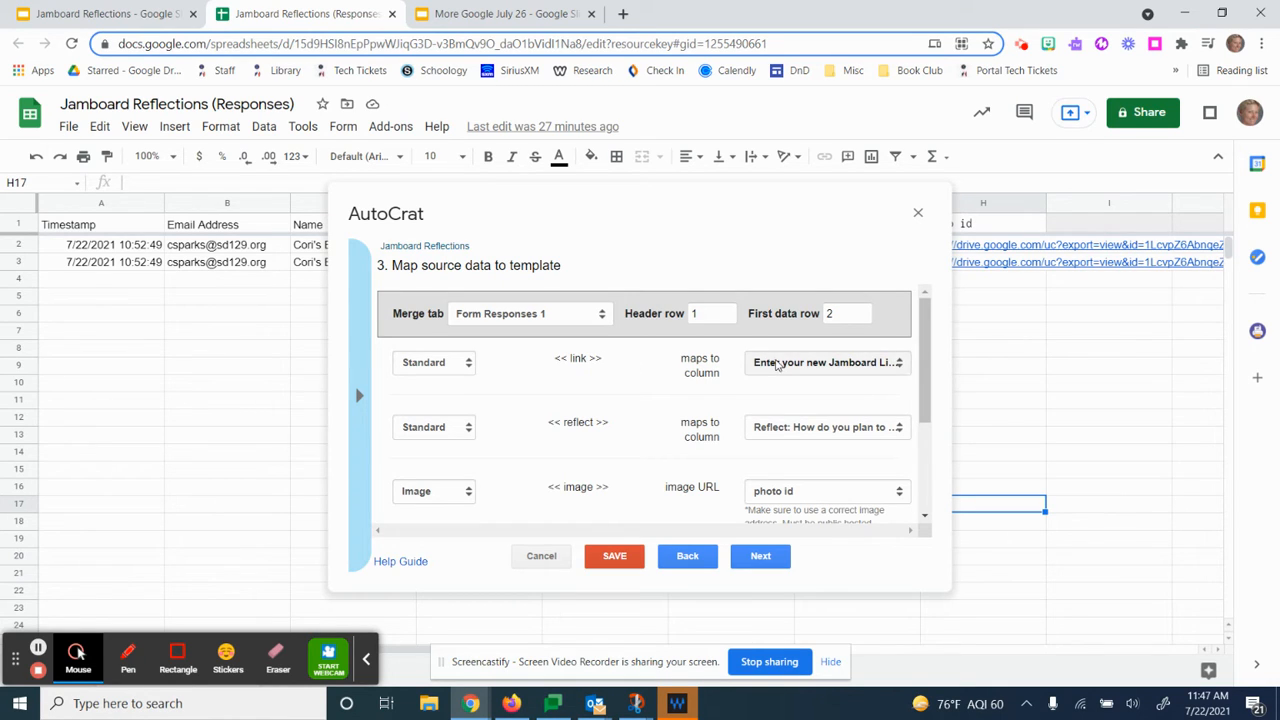
scroll(613, 415, down, 1)
scroll(613, 415, down, 1)
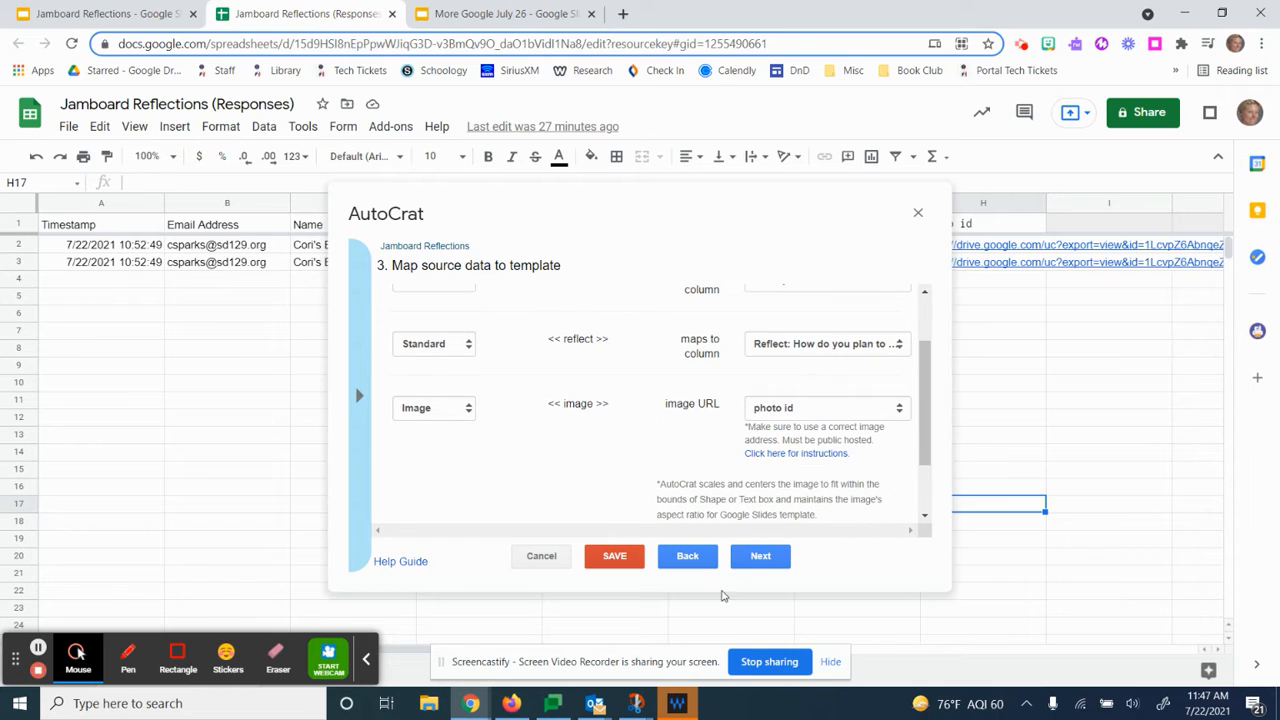
click(762, 564)
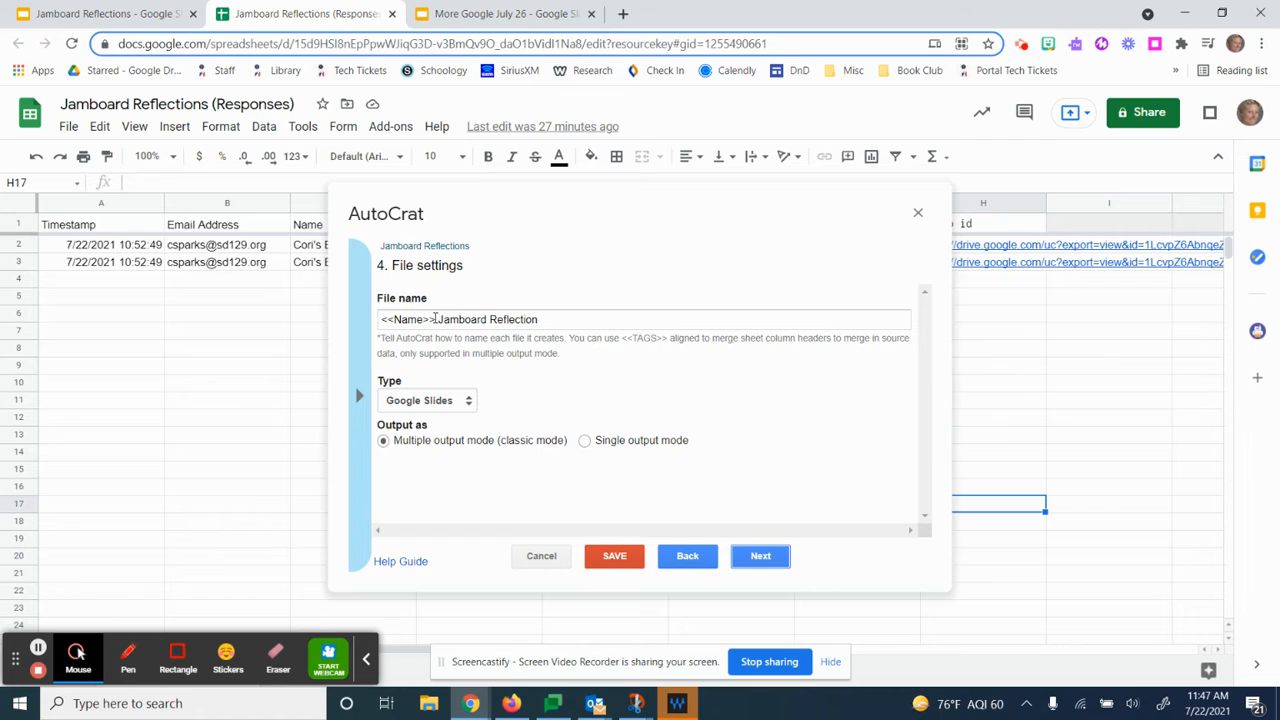
- Open the list of available merge tags and copy the <<Name>> tag for use in the file name
click(359, 395)
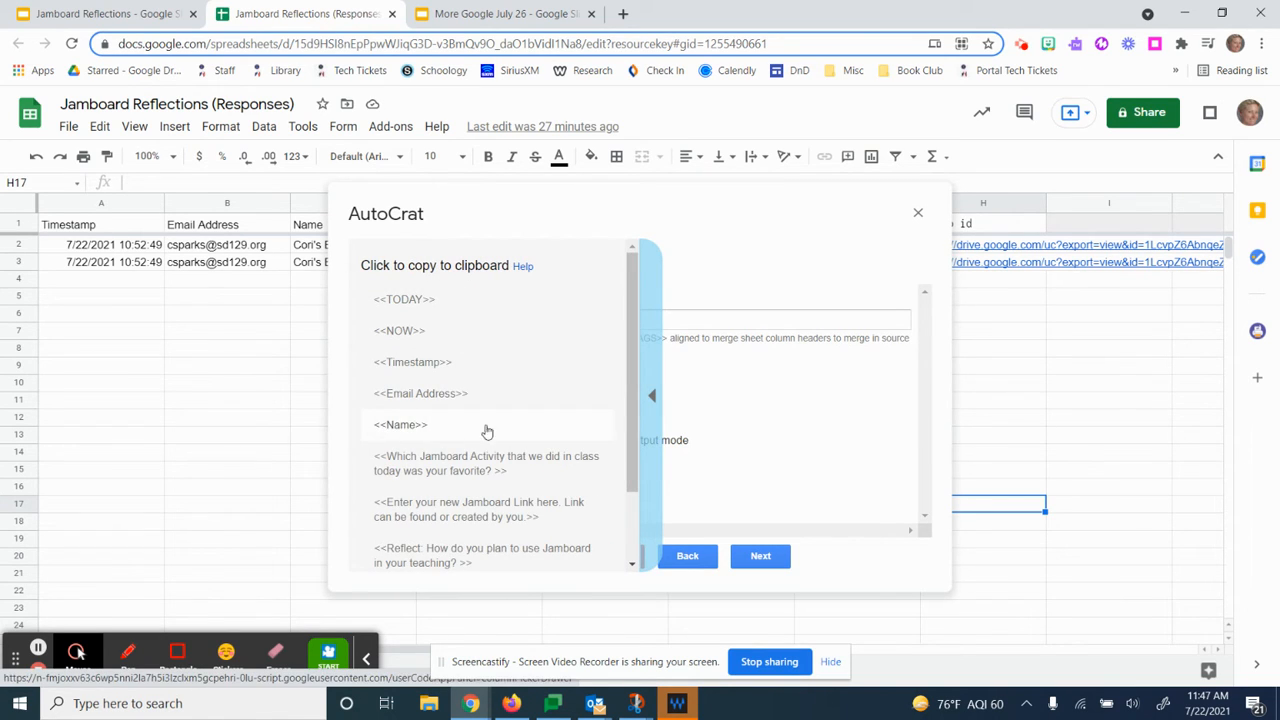
click(652, 396)
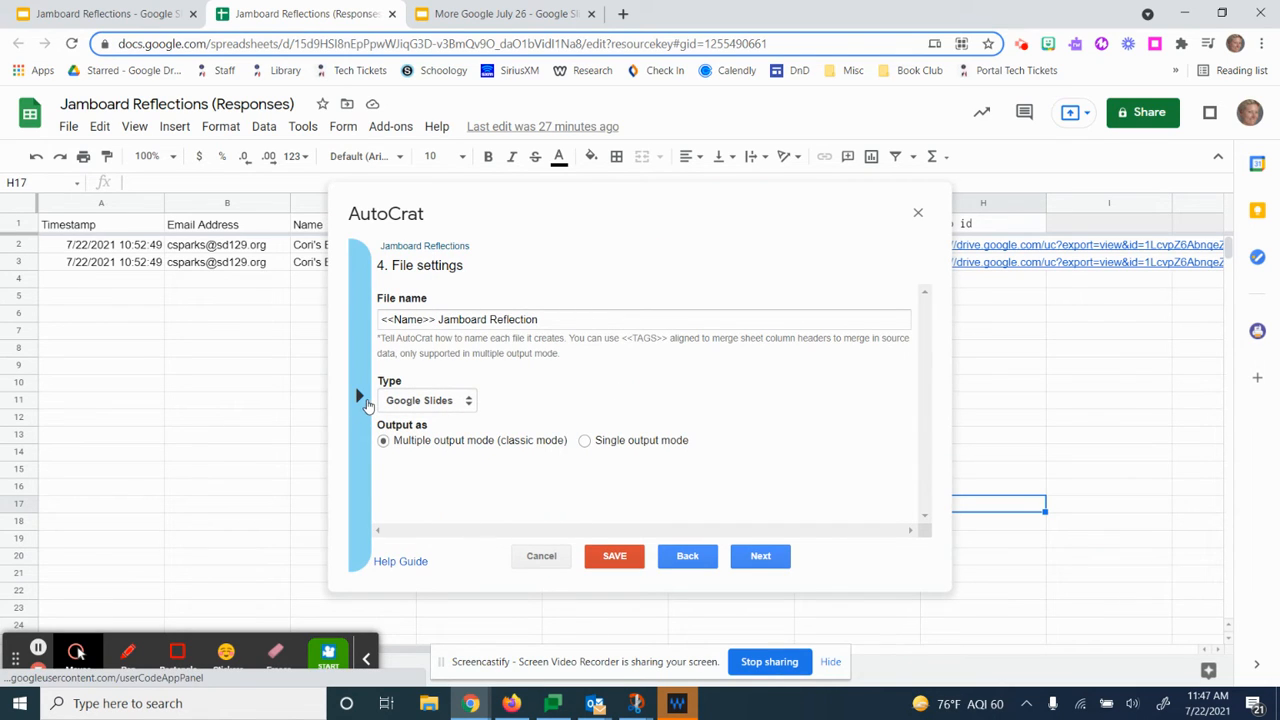
click(362, 400)
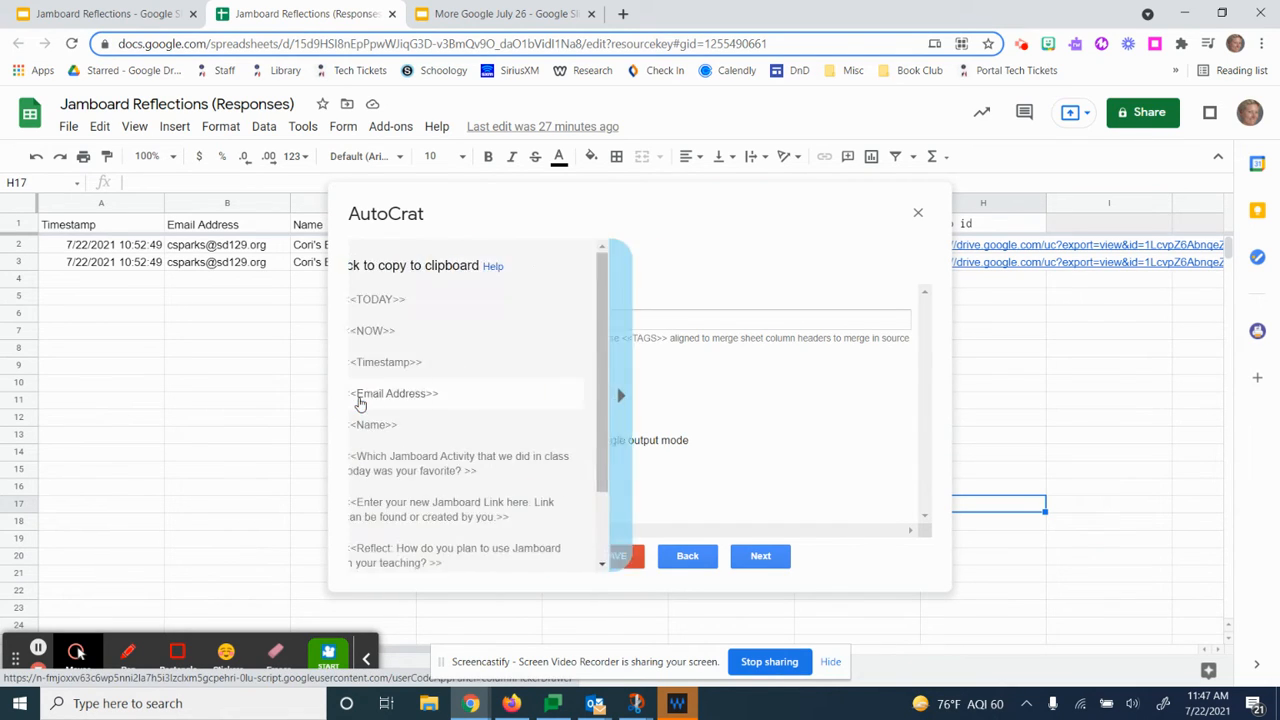
click(426, 435)
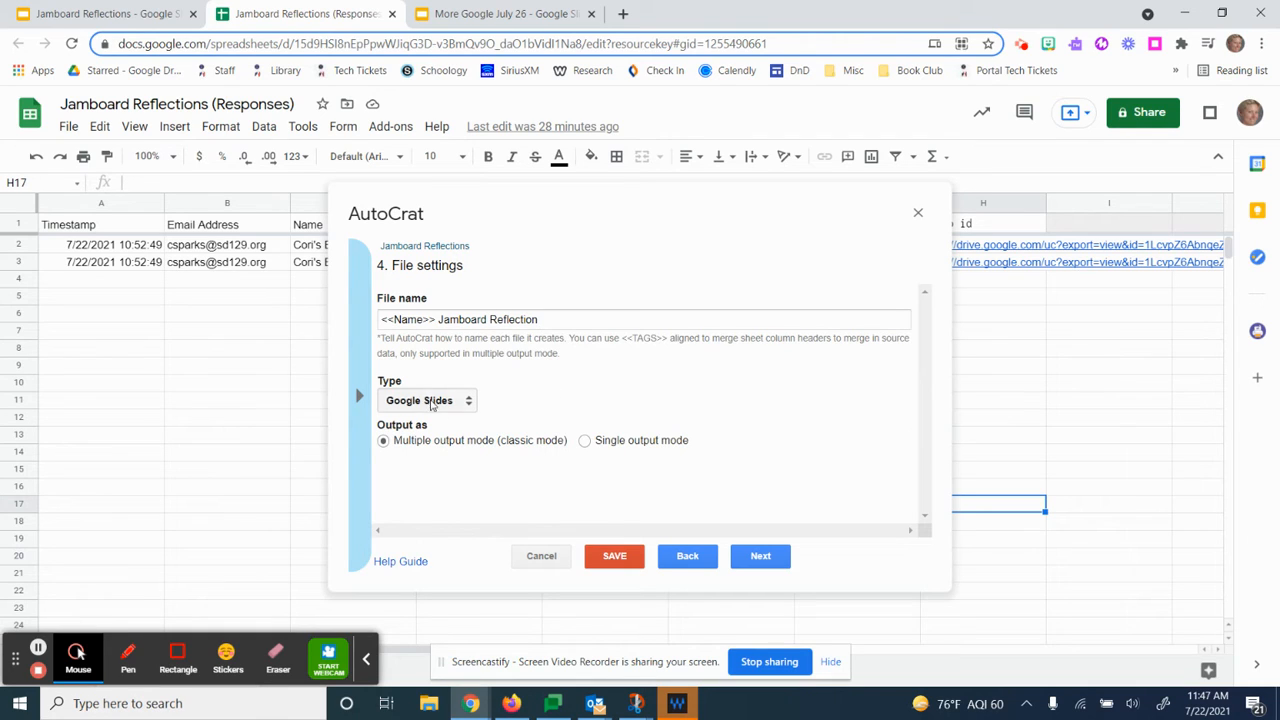
- Check the output file types, keep Google Slides with multiple output mode and continue to the destination folders
click(466, 400)
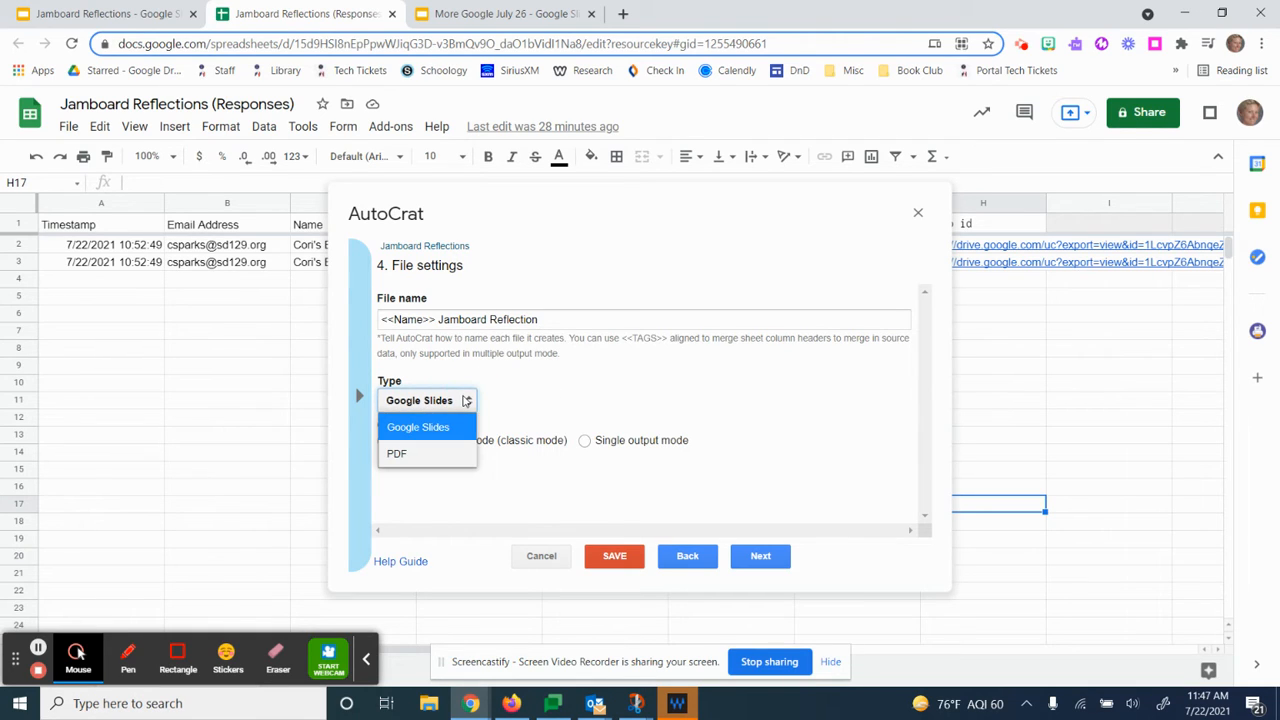
click(562, 408)
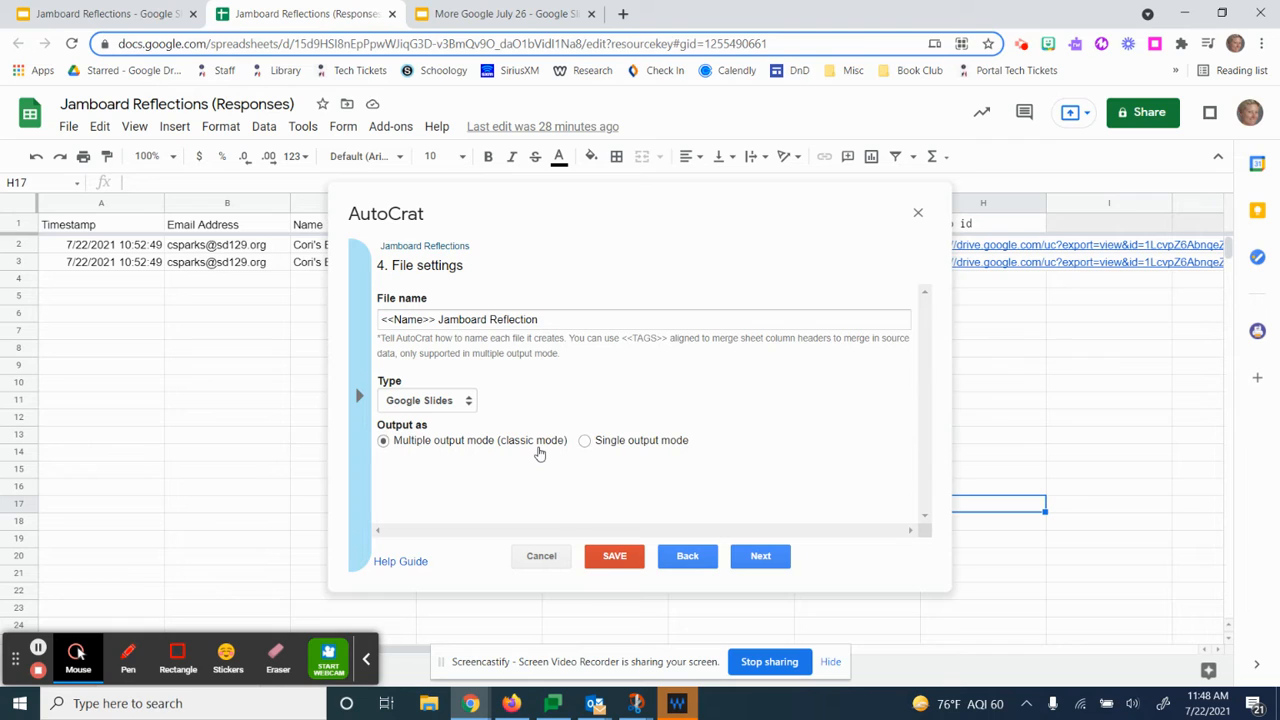
click(762, 563)
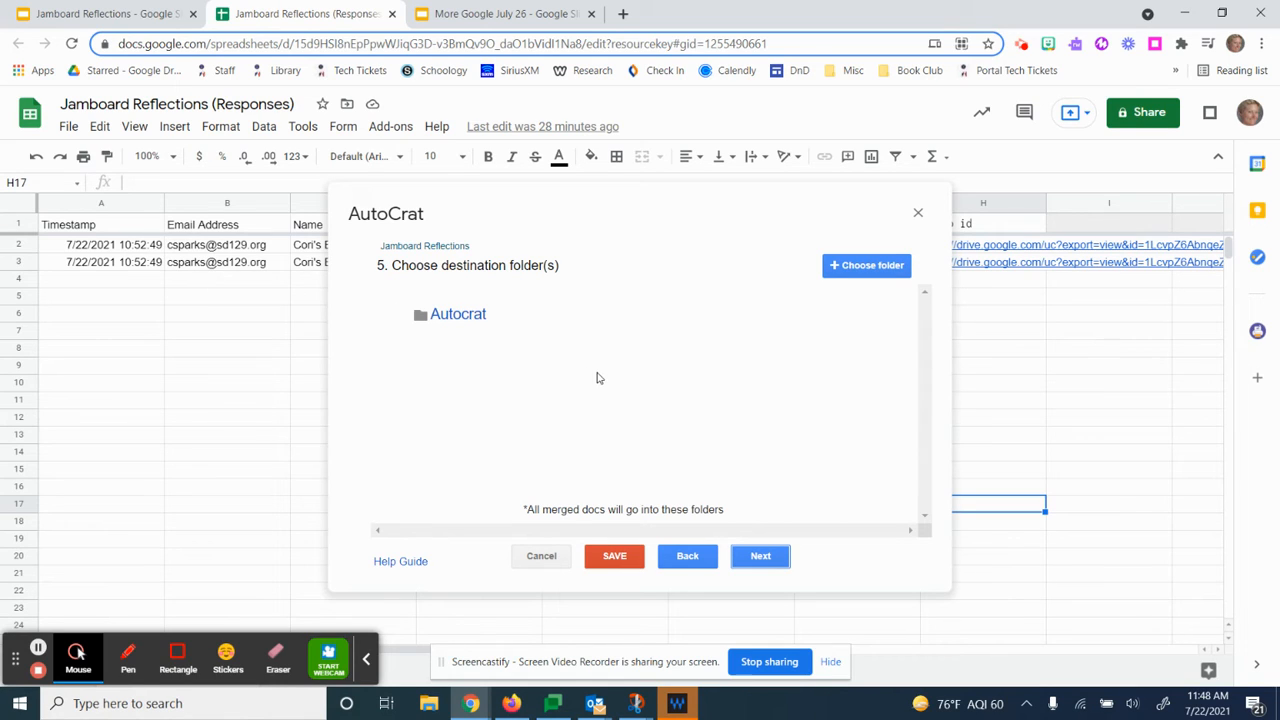
- Accept the Autocrat destination folder and skip the optional dynamic folder reference
click(757, 560)
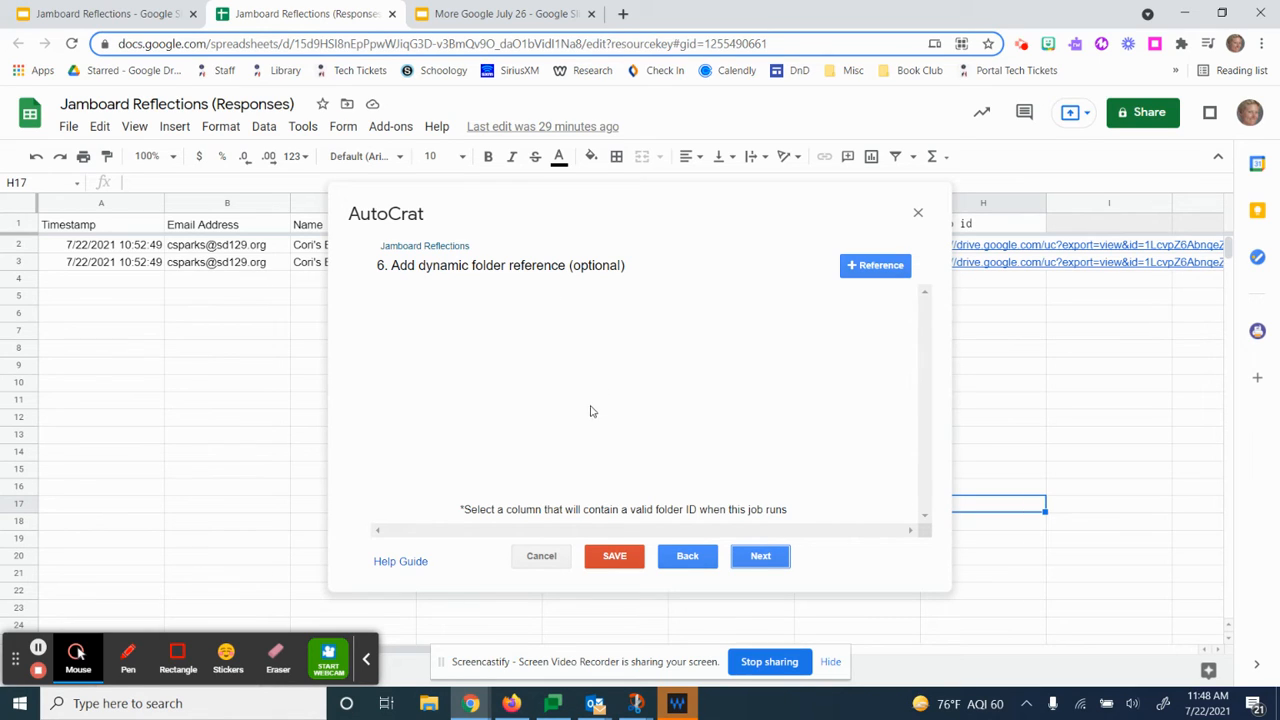
click(759, 557)
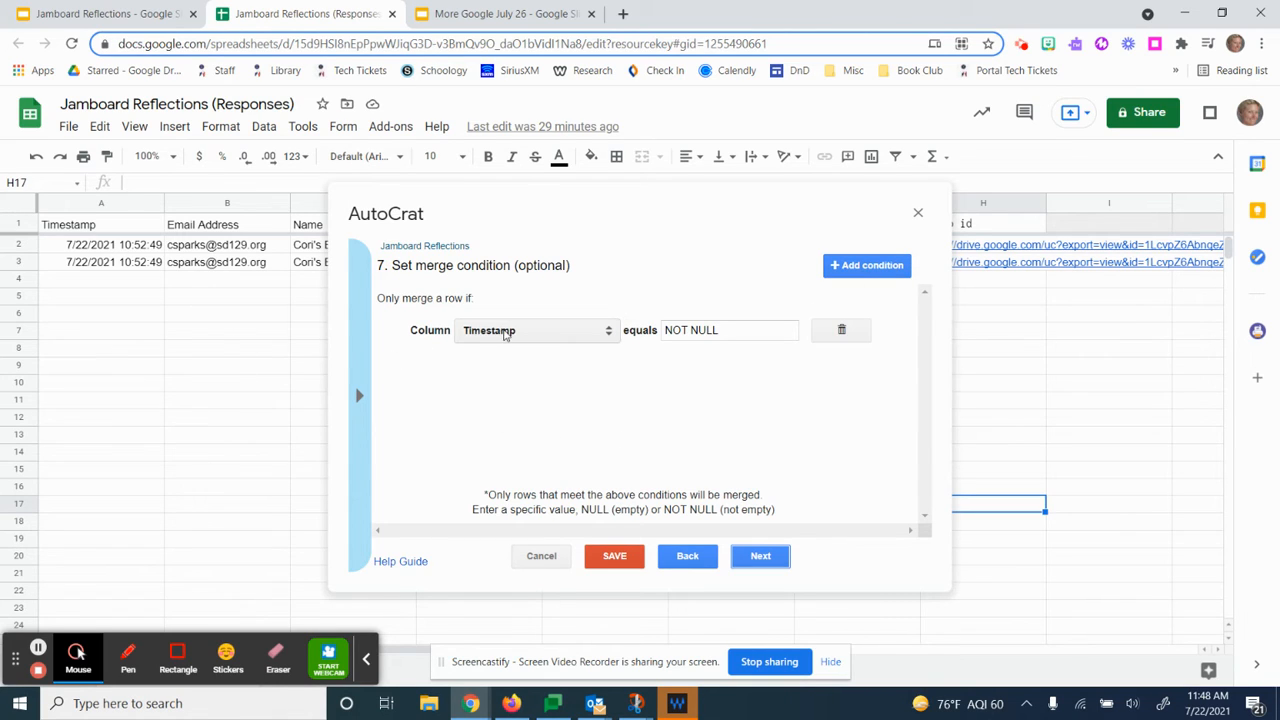
- Choose Timestamp as the merge condition column, keep NOT NULL as its value and continue to the sharing settings
click(610, 333)
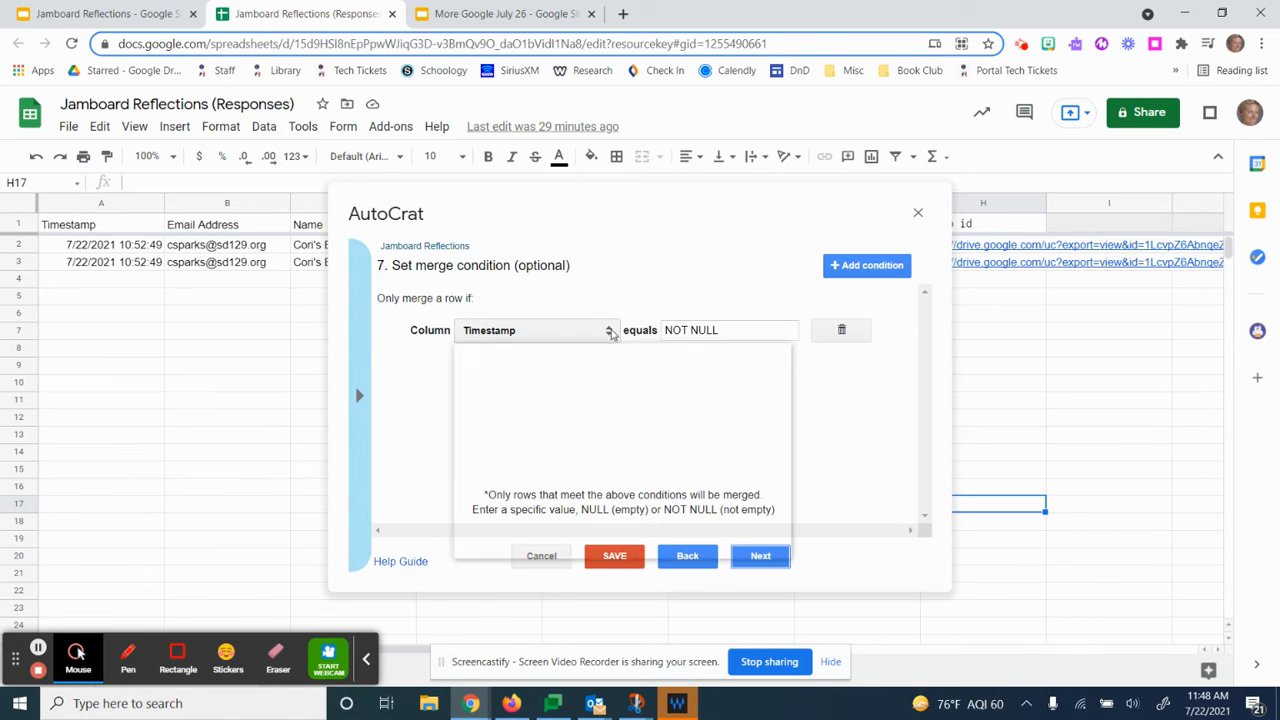
click(510, 358)
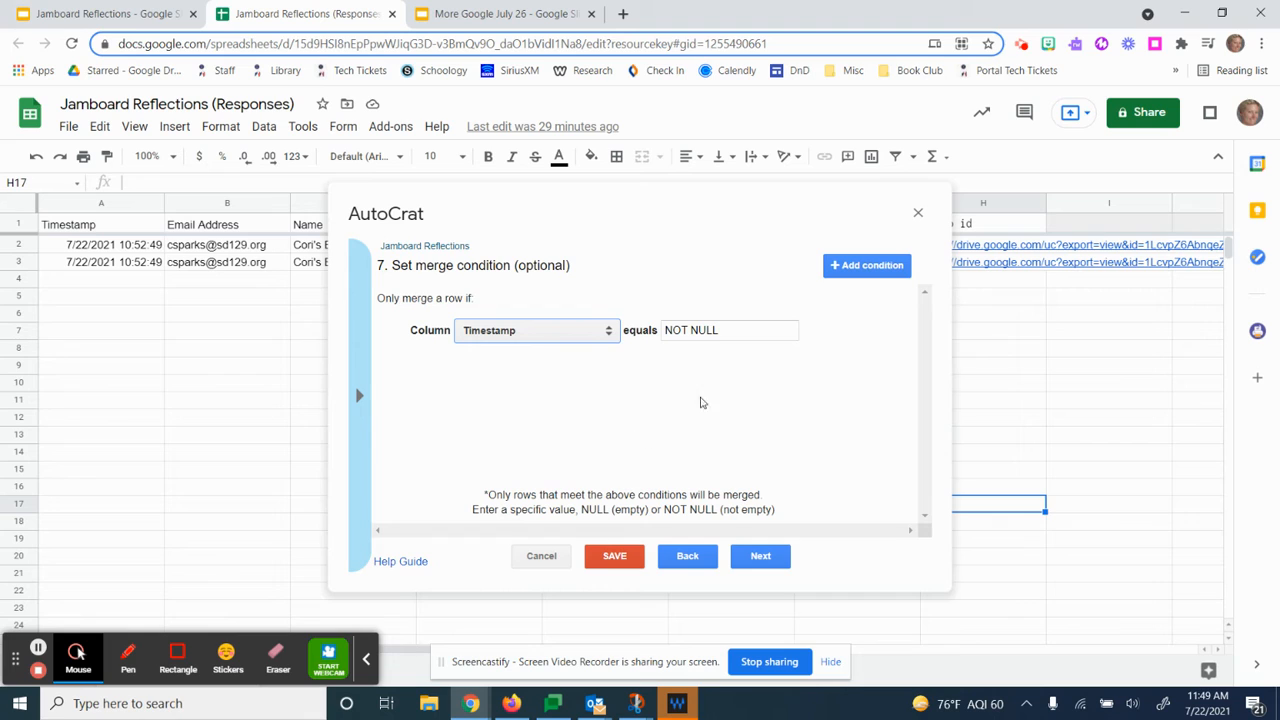
click(768, 561)
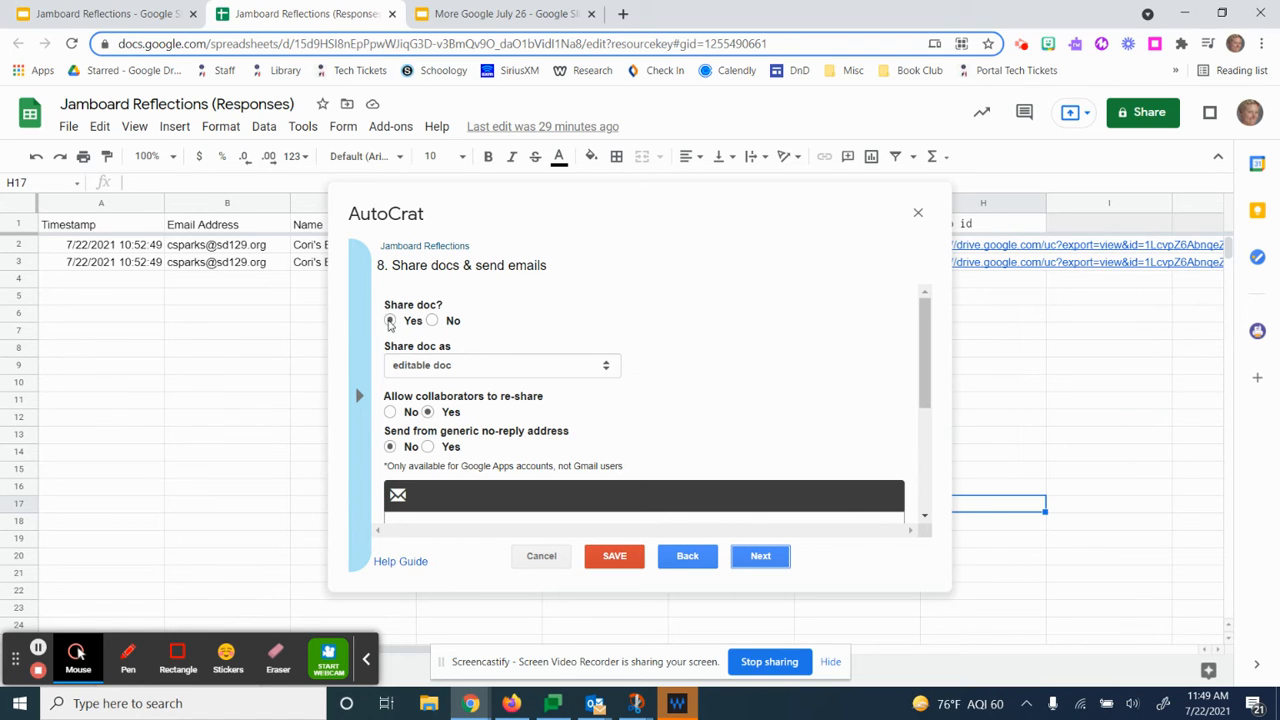
- Review the document sharing settings and the available share modes, keeping the document shared as an editable doc
scroll(532, 326, down, 1)
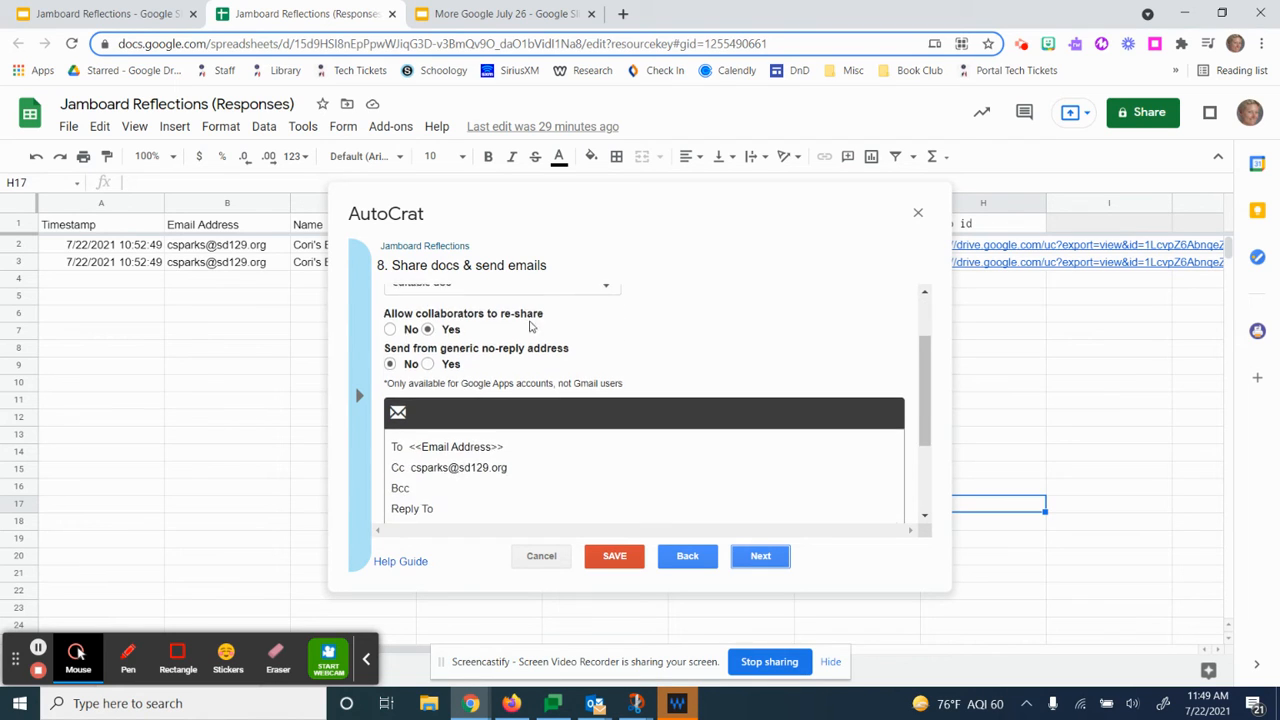
scroll(532, 326, up, 1)
click(607, 366)
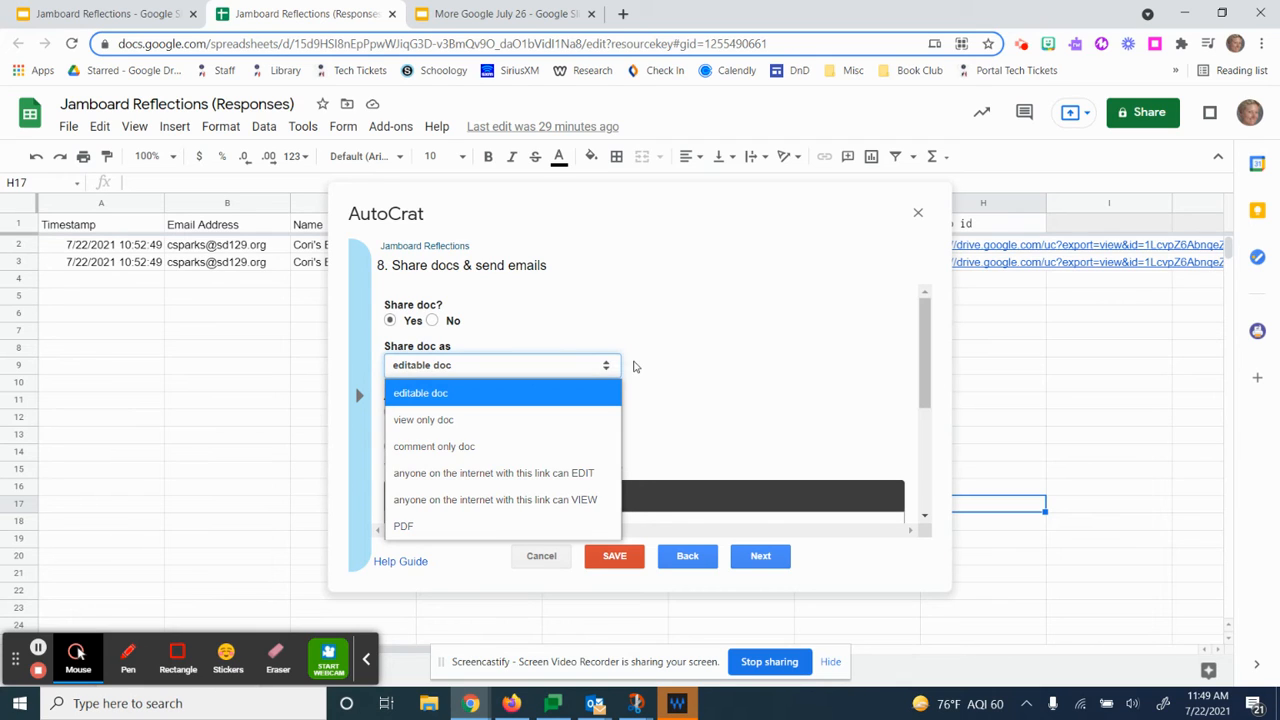
click(675, 361)
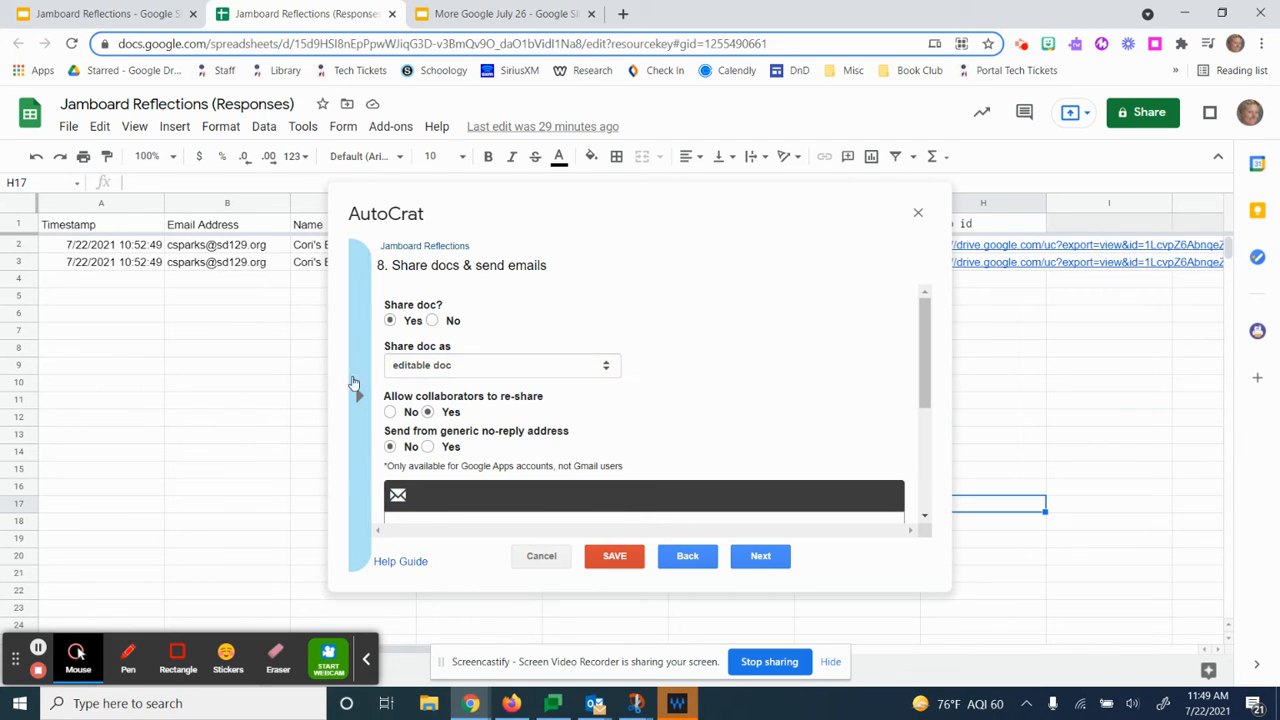
- Check the email's To field against the merge tag list, copying the <<Email Address>> tag and keeping it as the recipient
scroll(478, 373, down, 1)
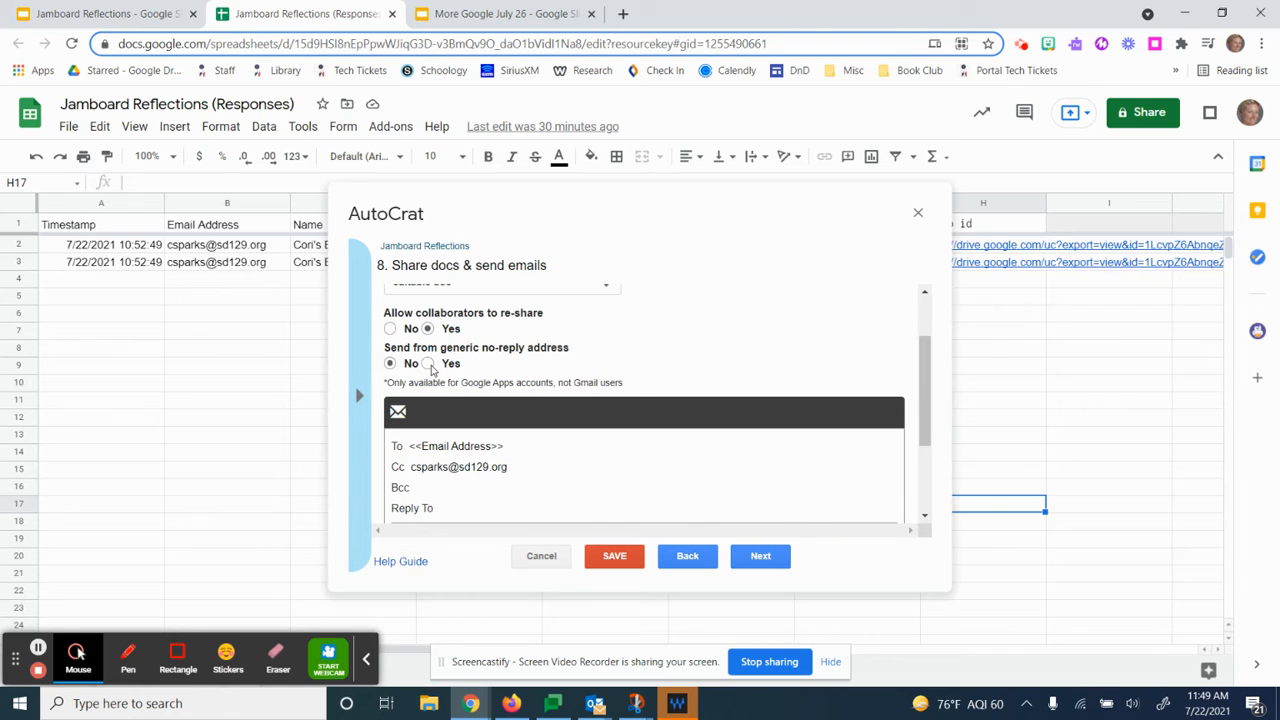
scroll(432, 369, down, 1)
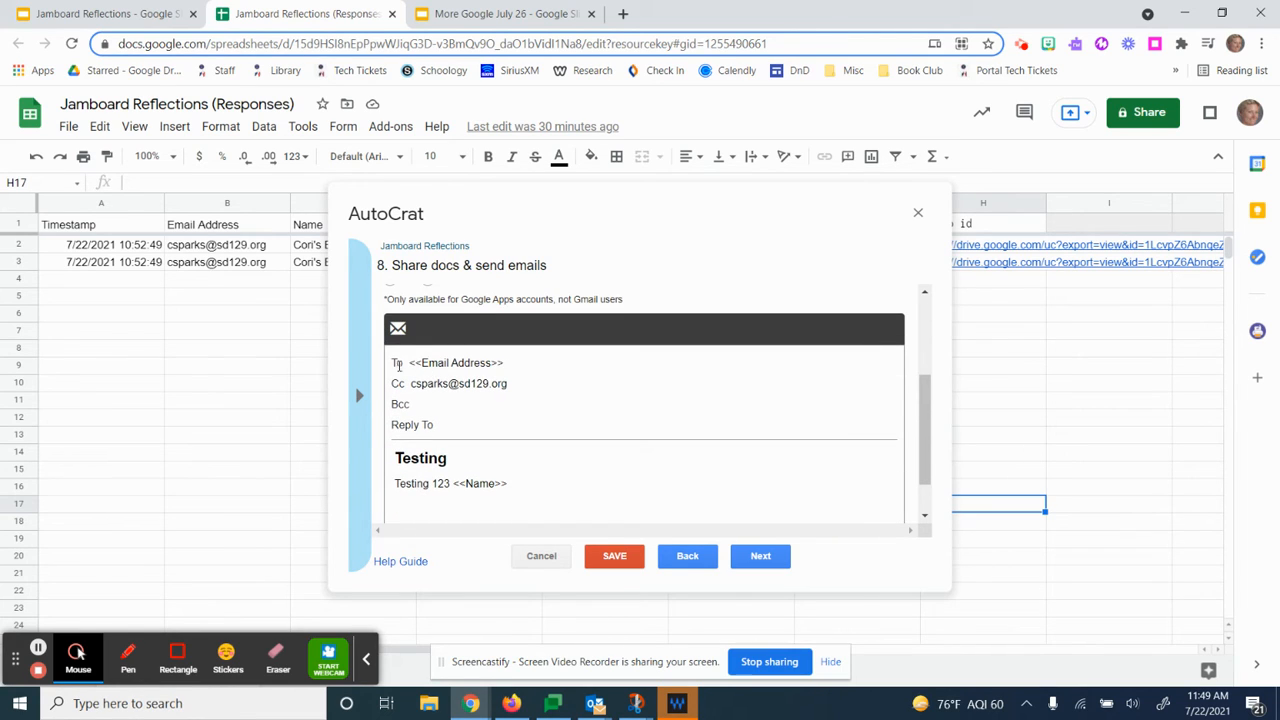
click(421, 365)
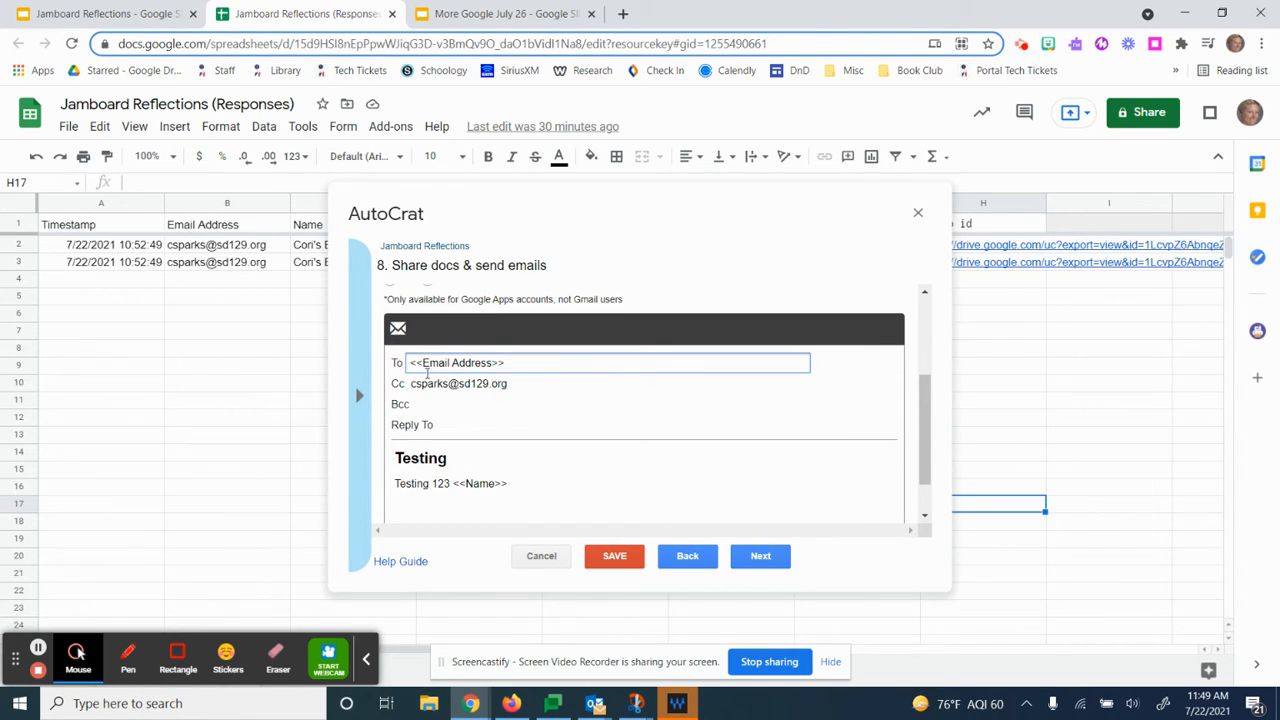
click(359, 396)
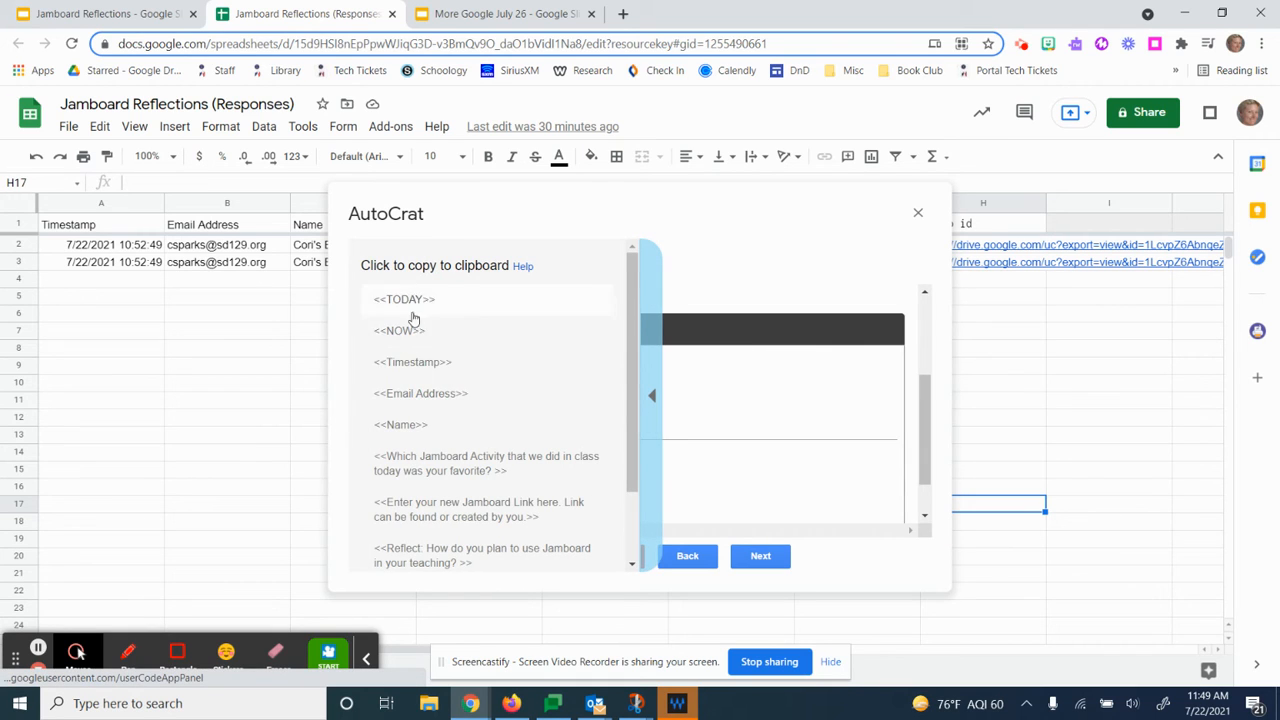
click(420, 393)
click(460, 366)
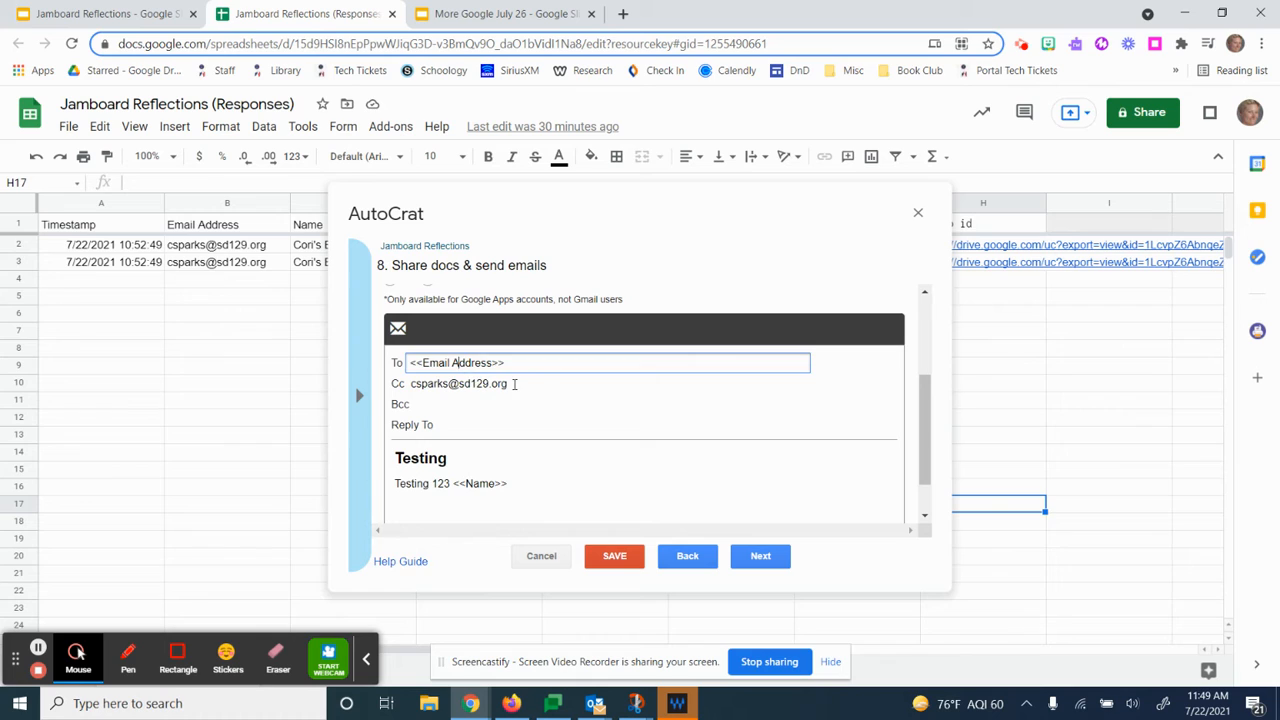
- Clear the e-mail address from the Cc field of the notification email
click(514, 384)
drag(512, 384, 401, 383)
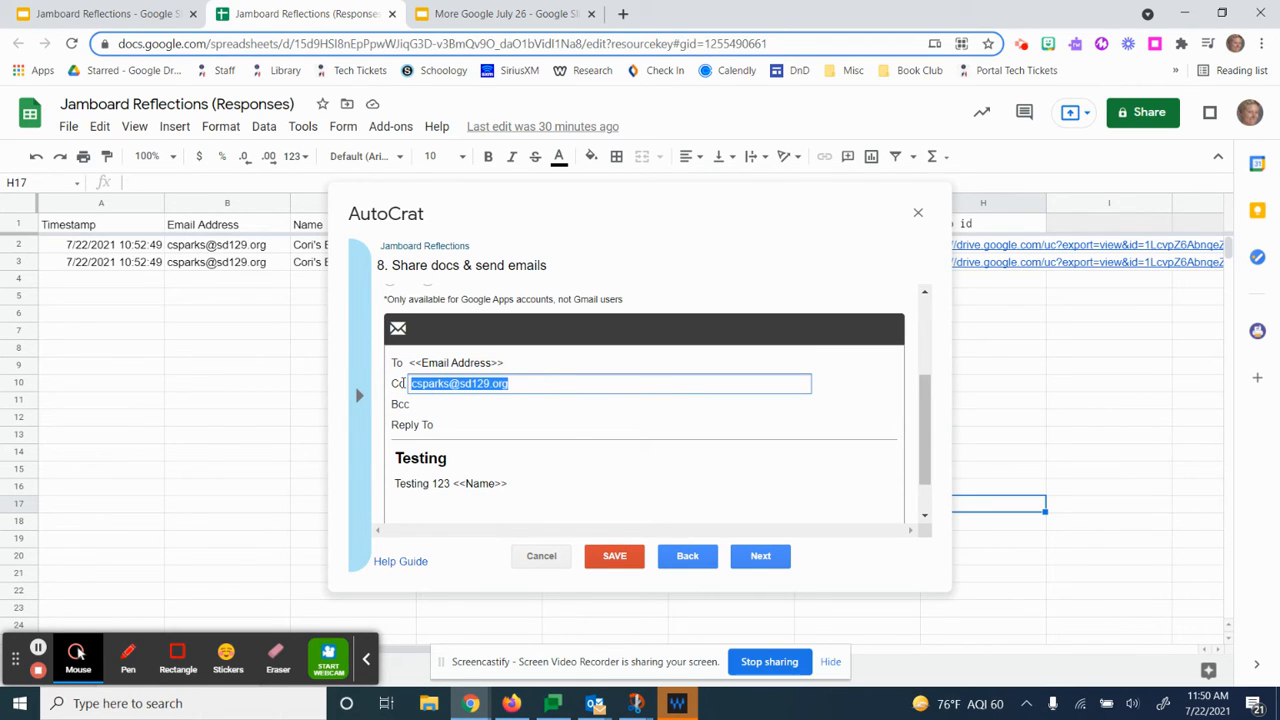
key(BackSpace)
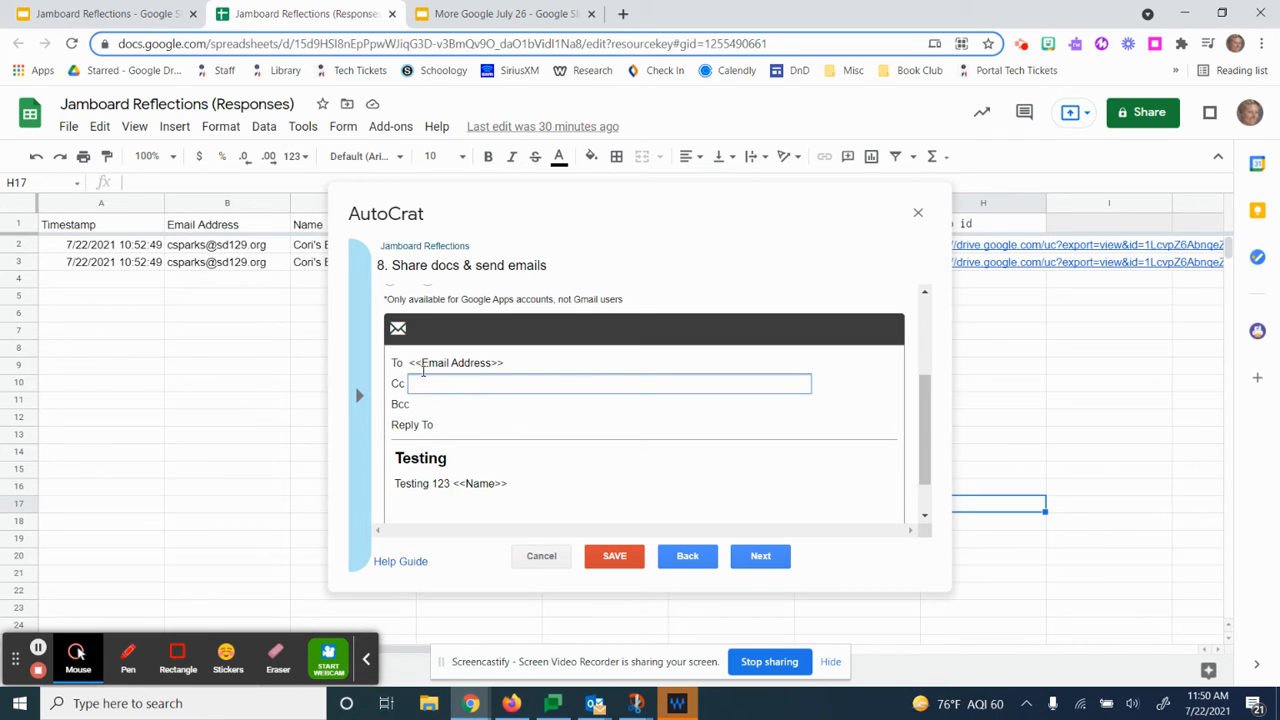
- Replace the email subject with "<<Name>> Jamboard Reflection", taking the <<Name>> tag from the merge tag list
scroll(431, 412, down, 2)
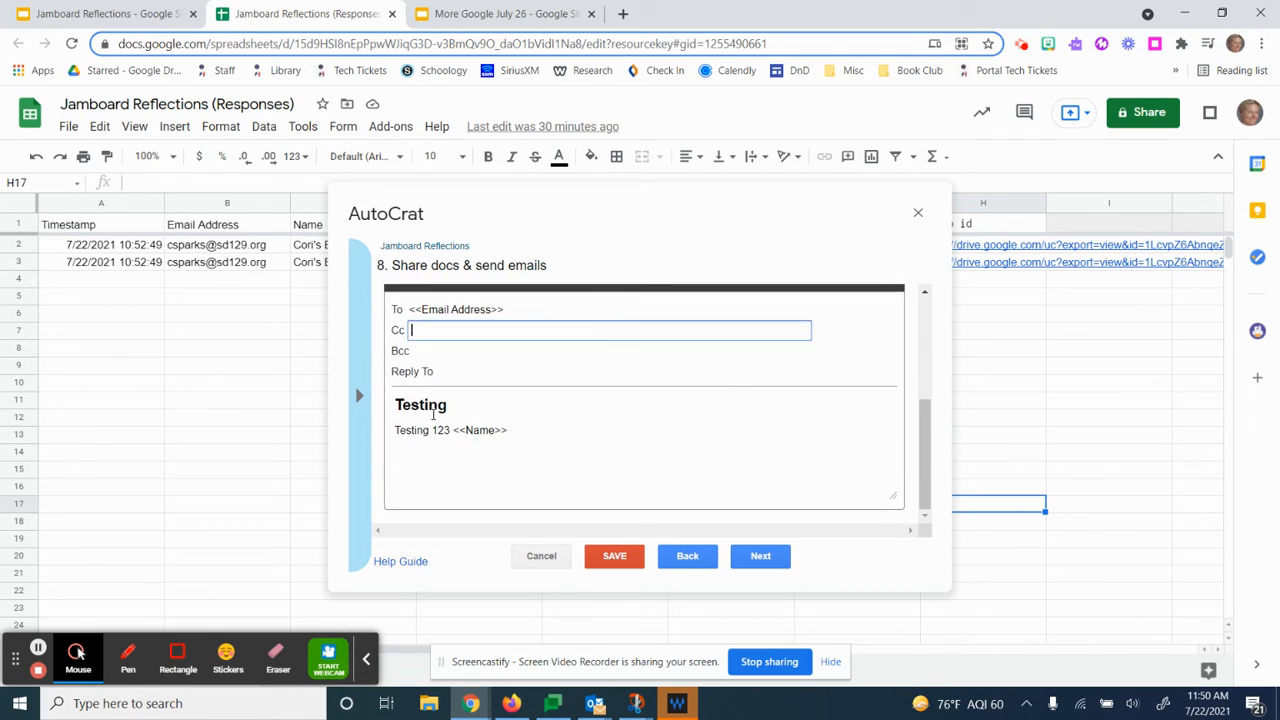
click(431, 404)
drag(467, 409, 398, 406)
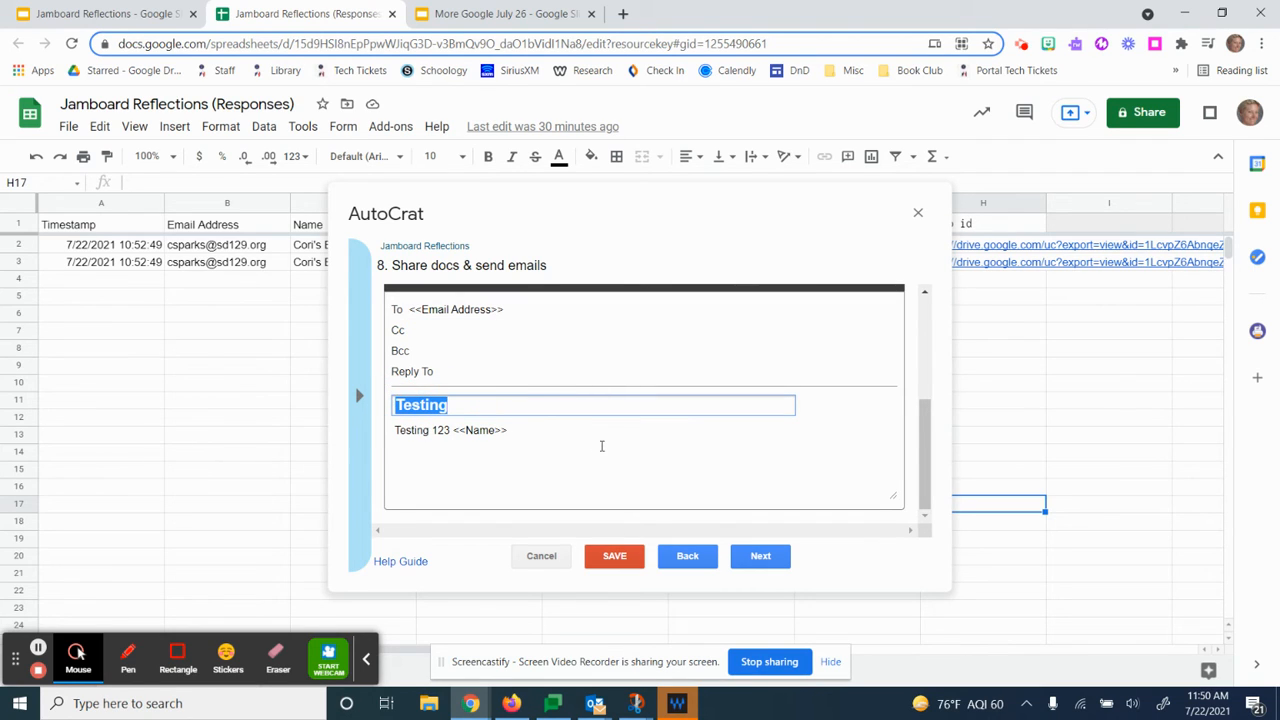
click(359, 400)
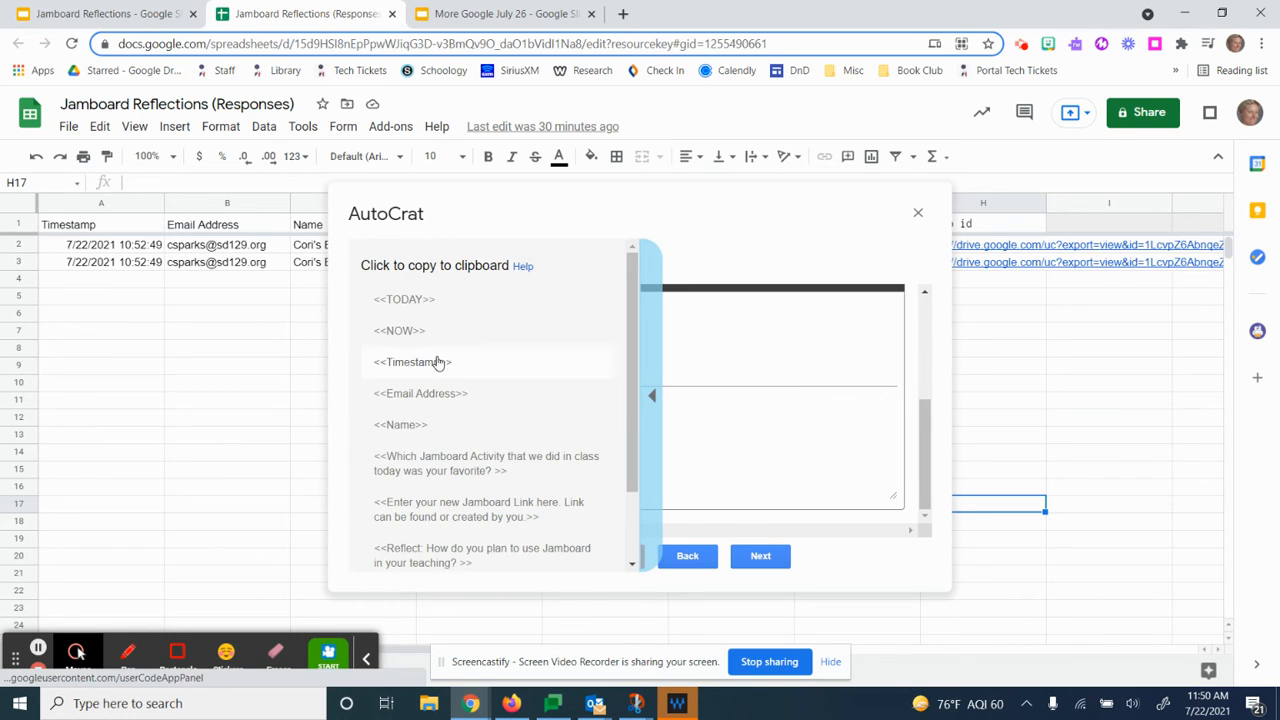
click(428, 428)
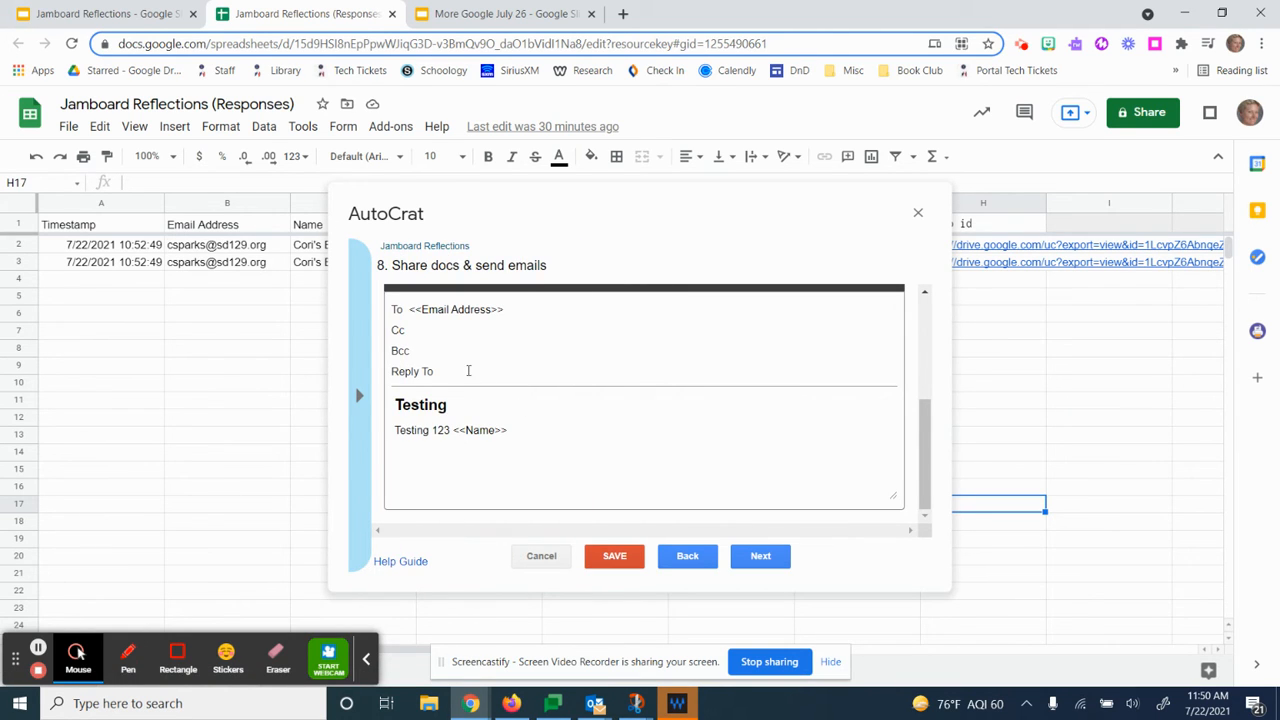
click(424, 406)
drag(440, 405, 388, 404)
text(<<Name>>)
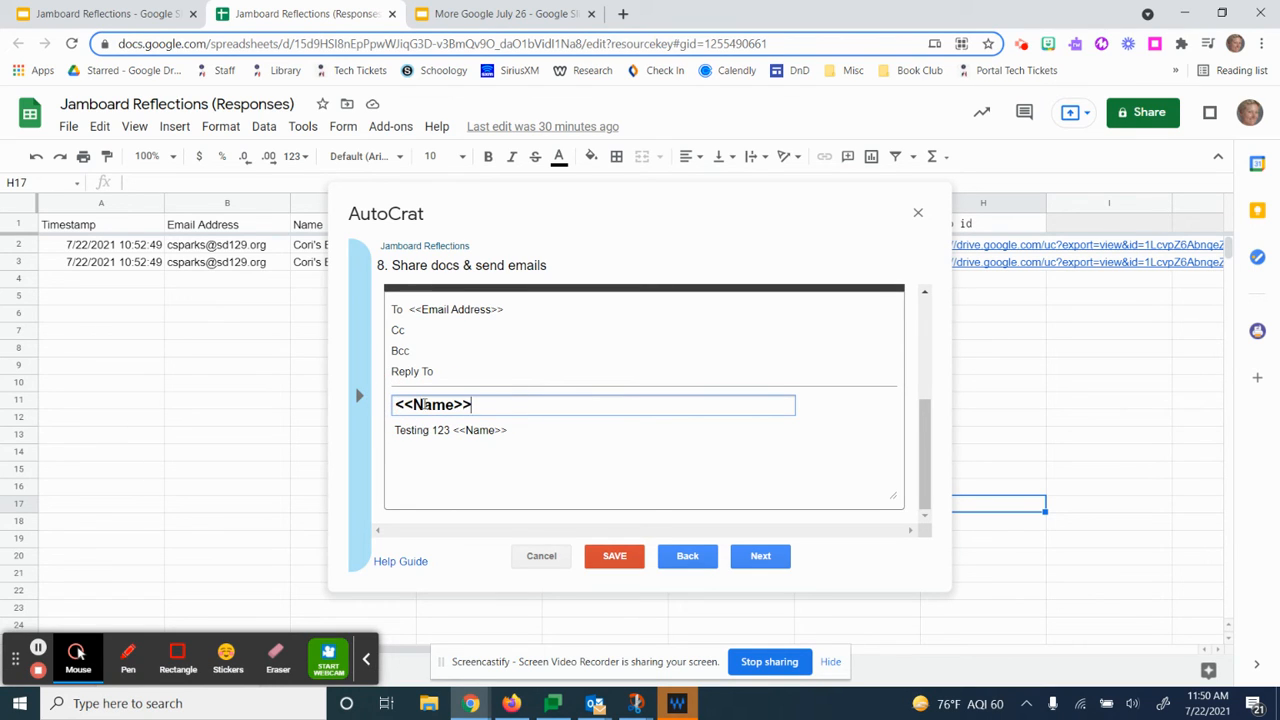
text(Jamboard Reflection)
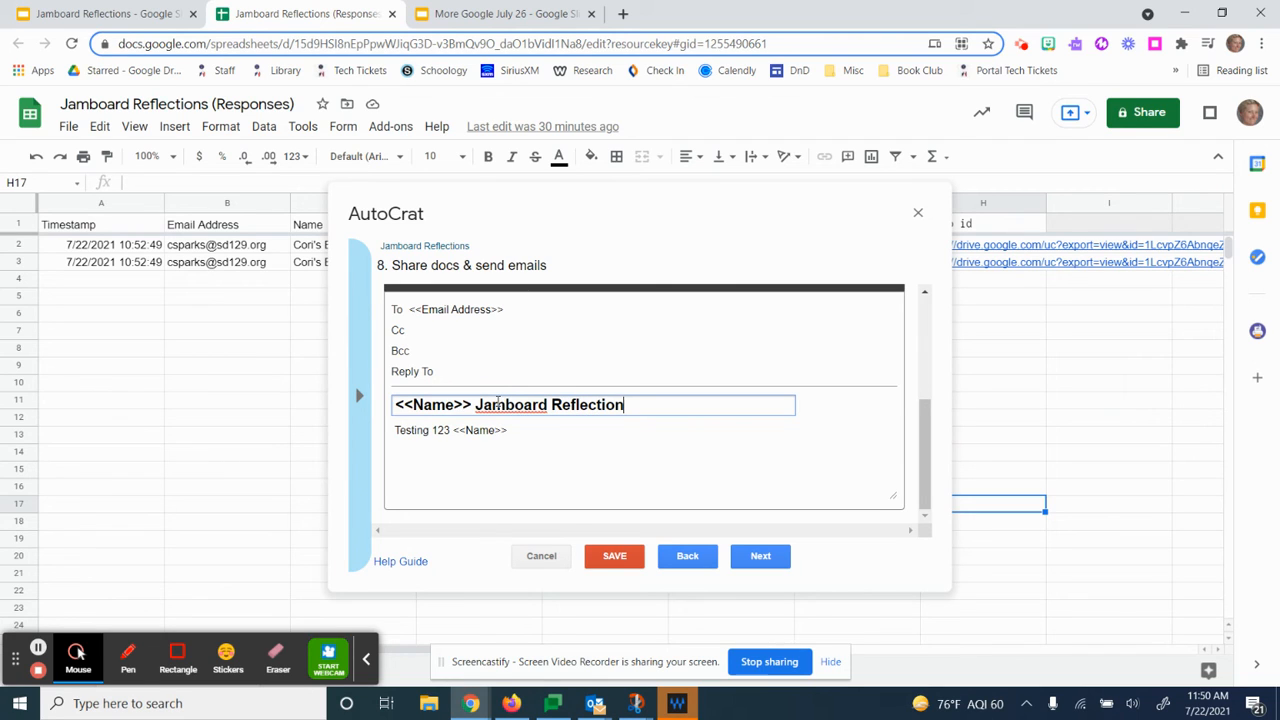
- Replace the email body with "Here is your Jamboard Reflection! I hope you found something useful." plus the sender's first name, and continue to the job triggers
drag(517, 432, 354, 429)
text(Here is your )
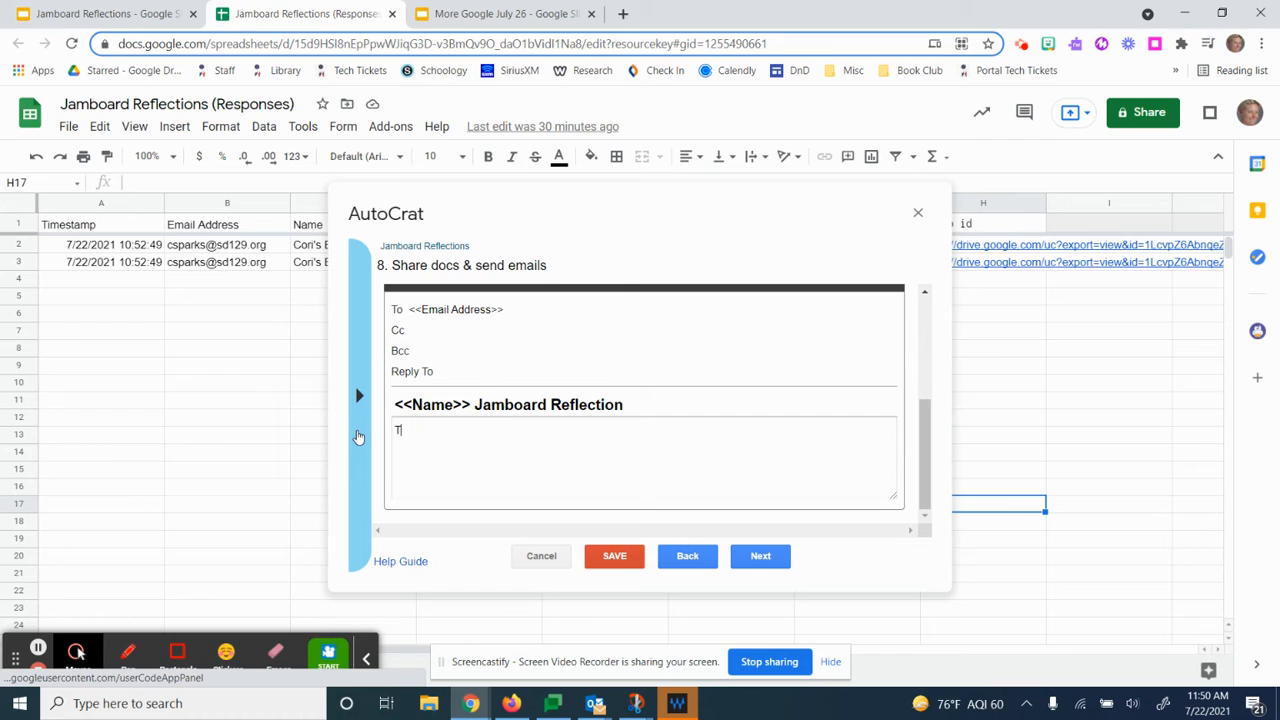
text(Ja)
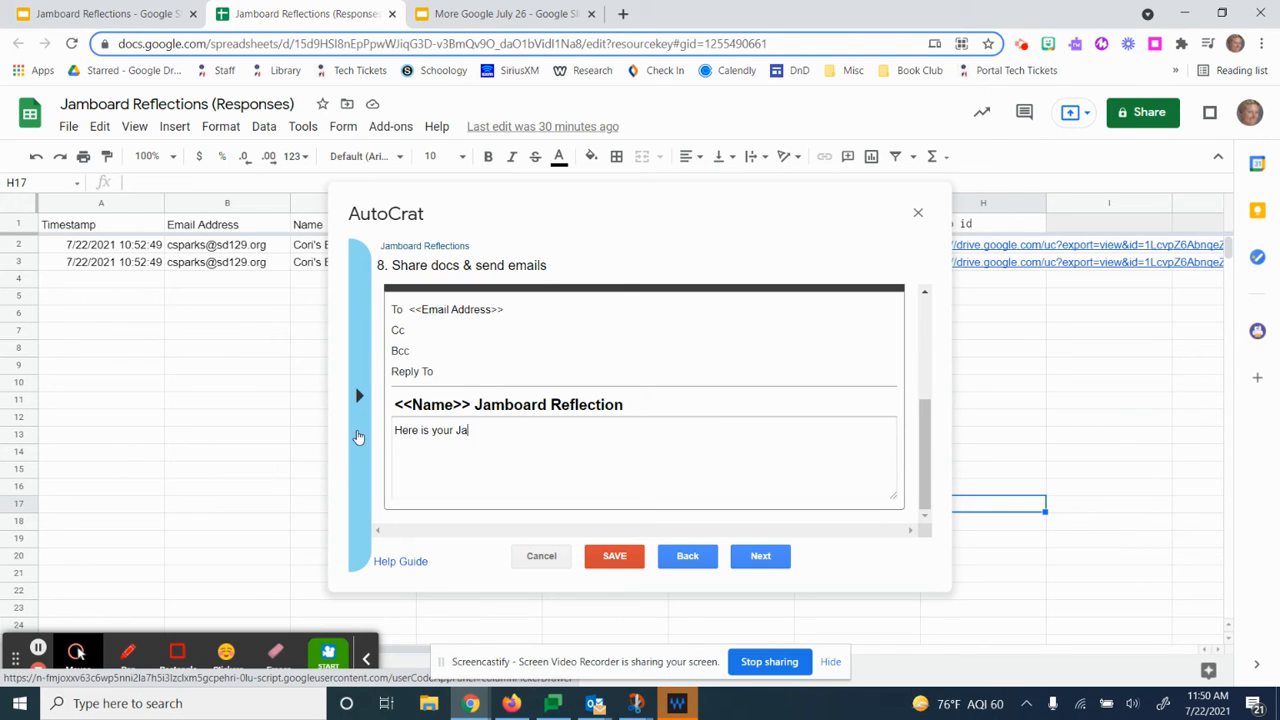
text(mboard Reflection! I hope)
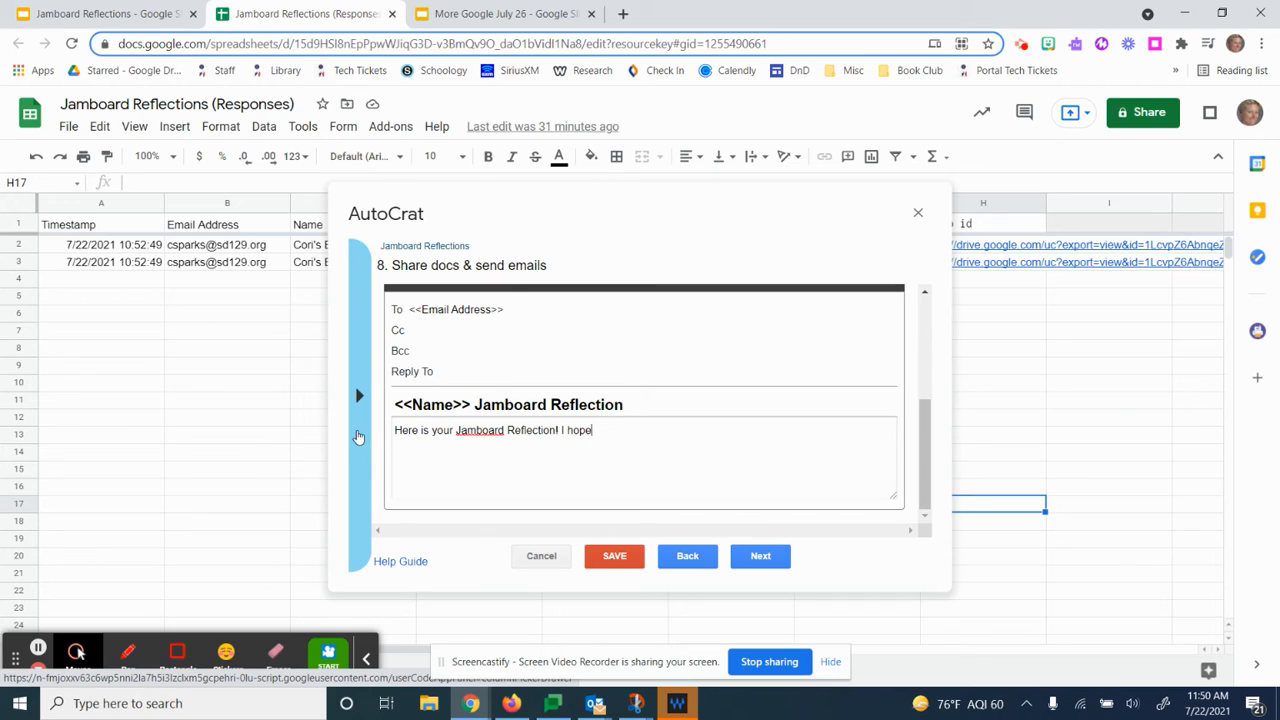
text( you found something useful.)
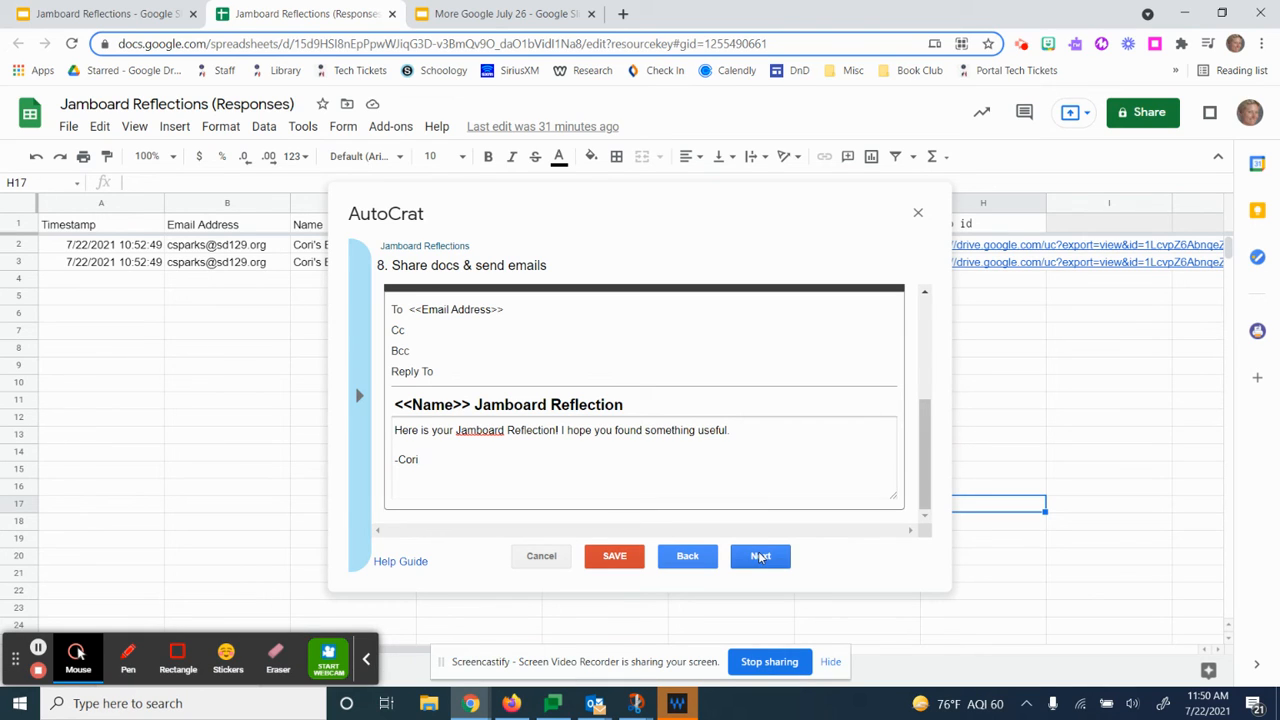
click(760, 557)
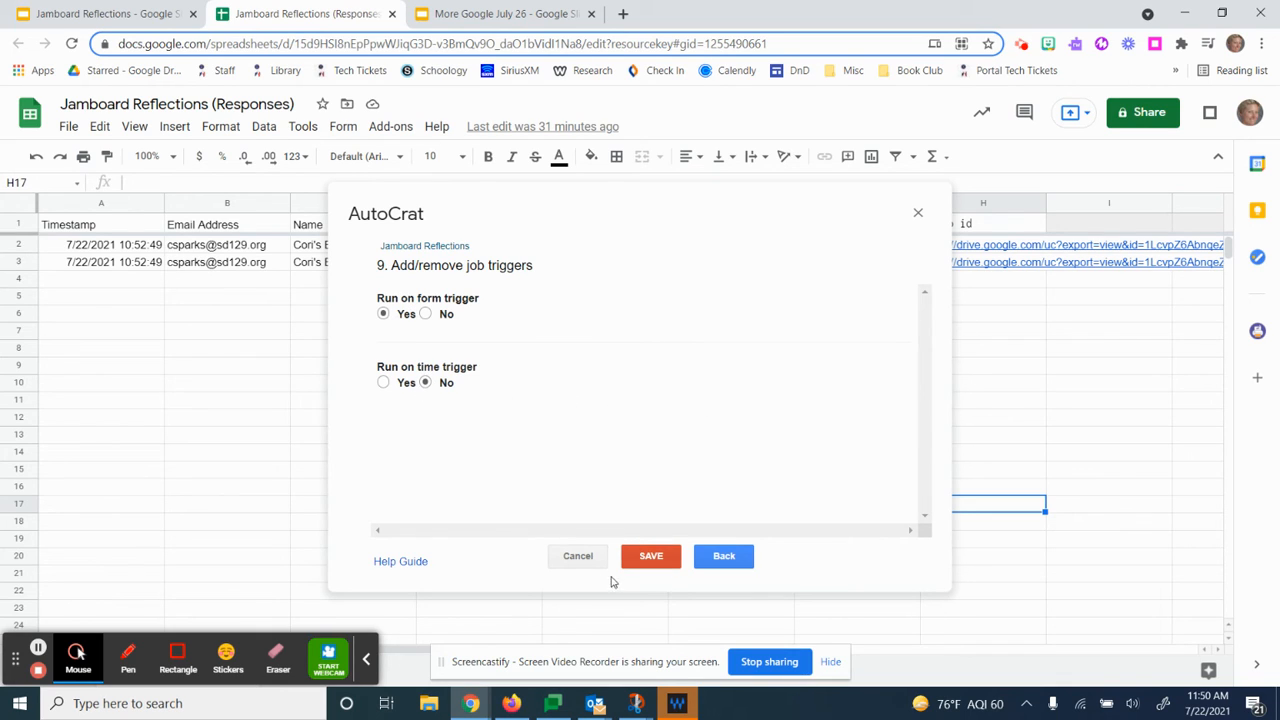
- Save the job with only the form trigger enabled, then run Jamboard Reflections and close Autocrat after the merge
click(648, 557)
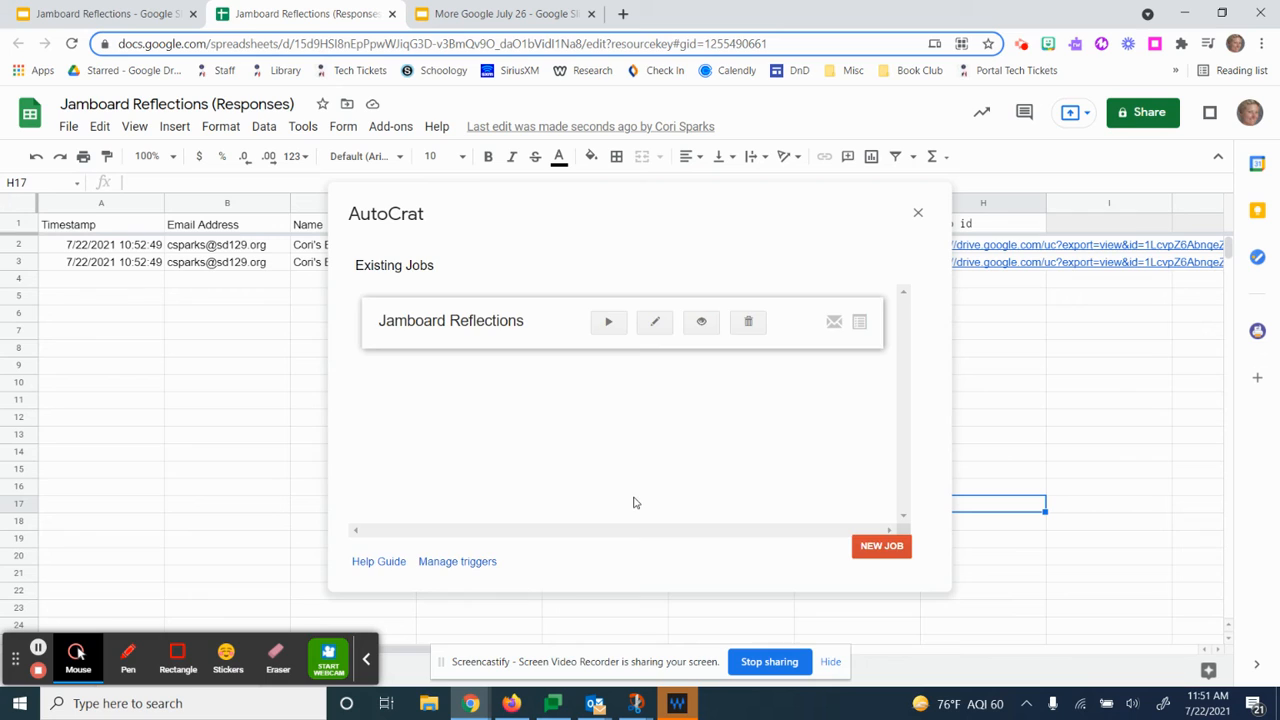
click(607, 323)
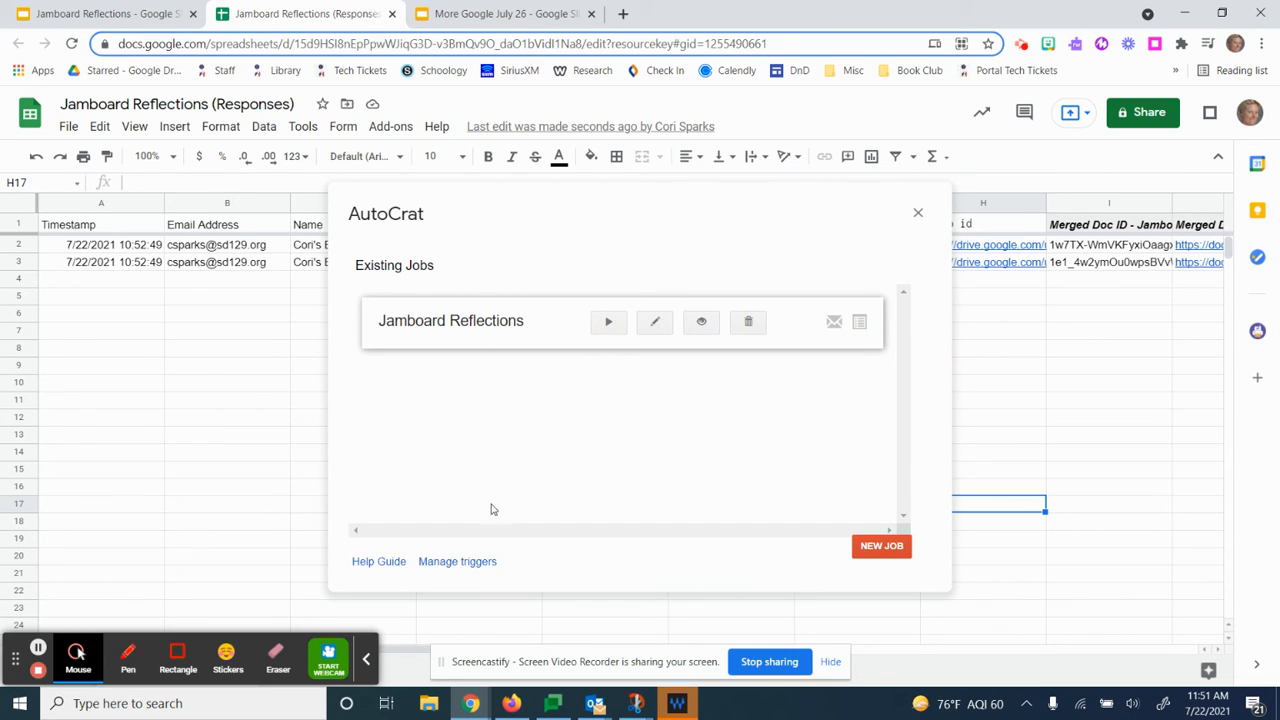
click(918, 216)
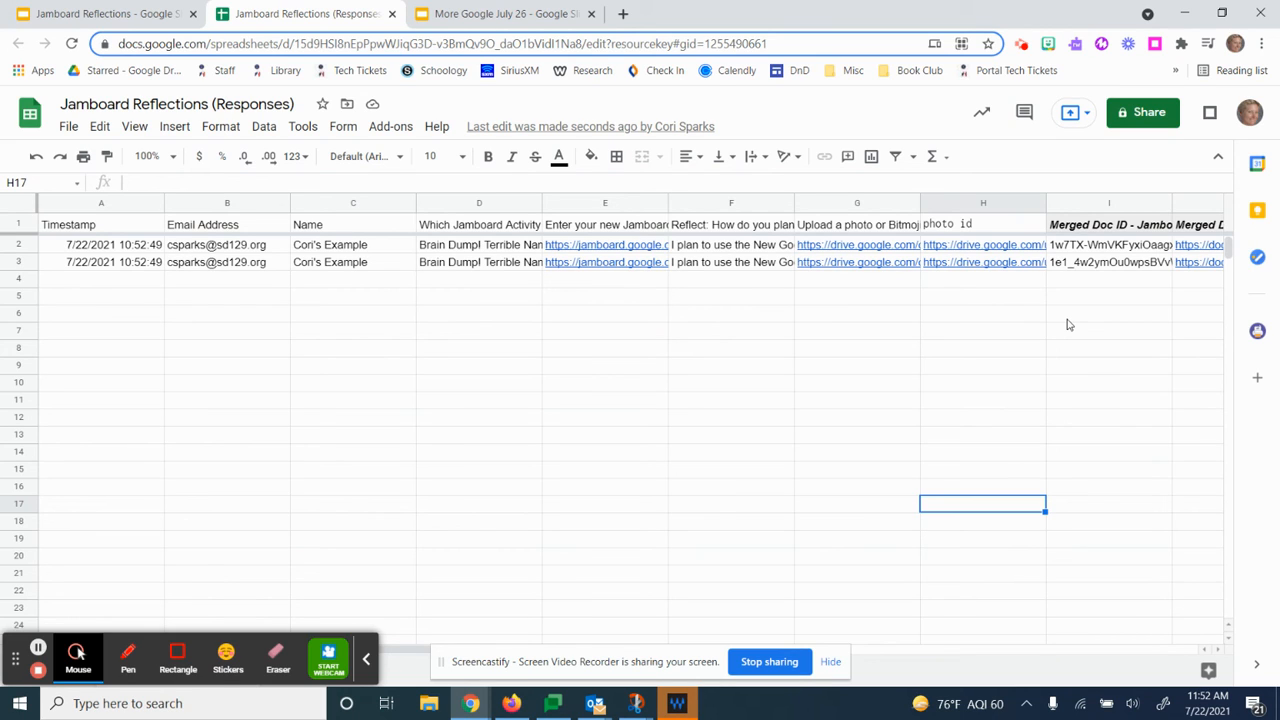
- Examine the merged document ID, URL, link and status columns in the response sheet, and preview the merged document linked in K2
mouse_move(1012, 246)
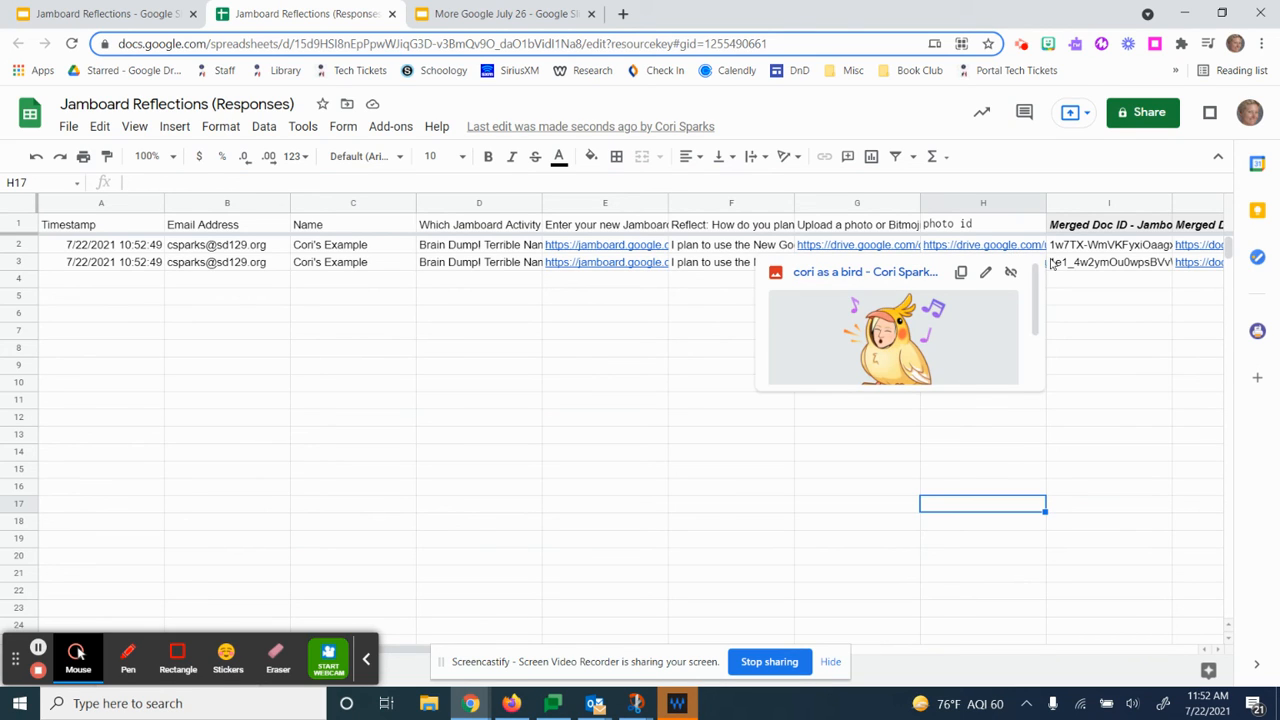
mouse_move(1190, 256)
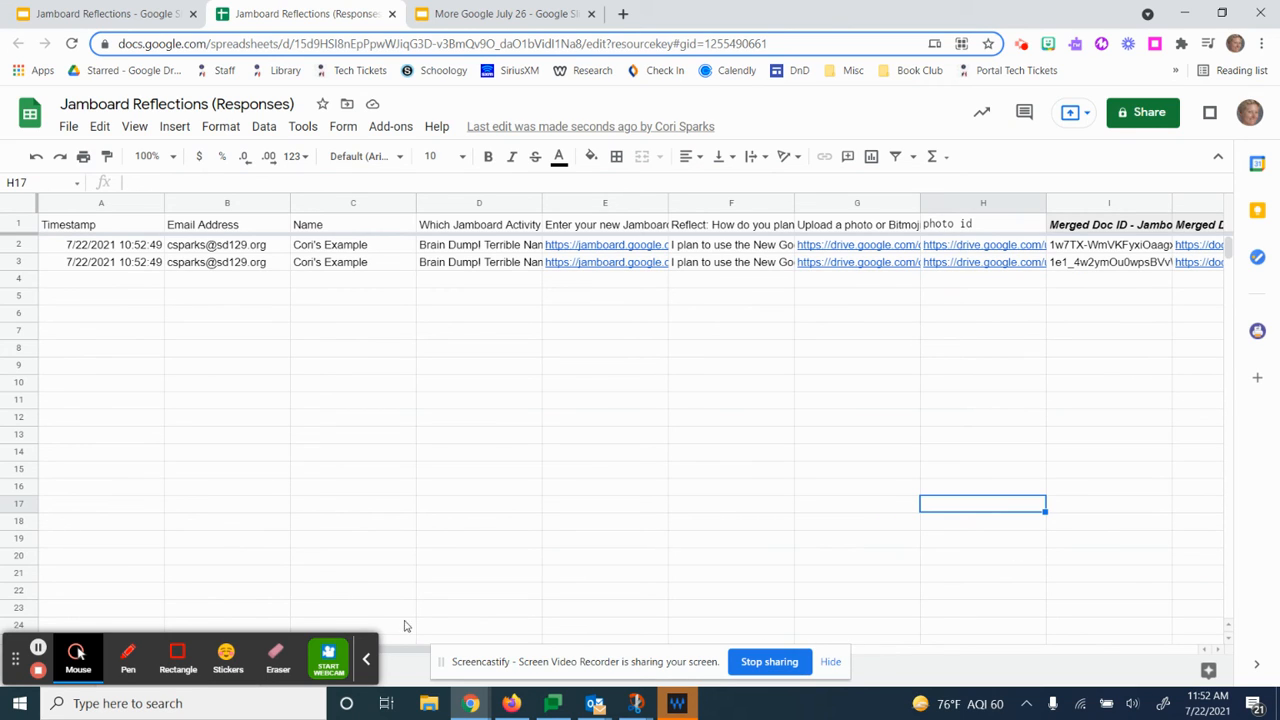
drag(398, 652, 502, 652)
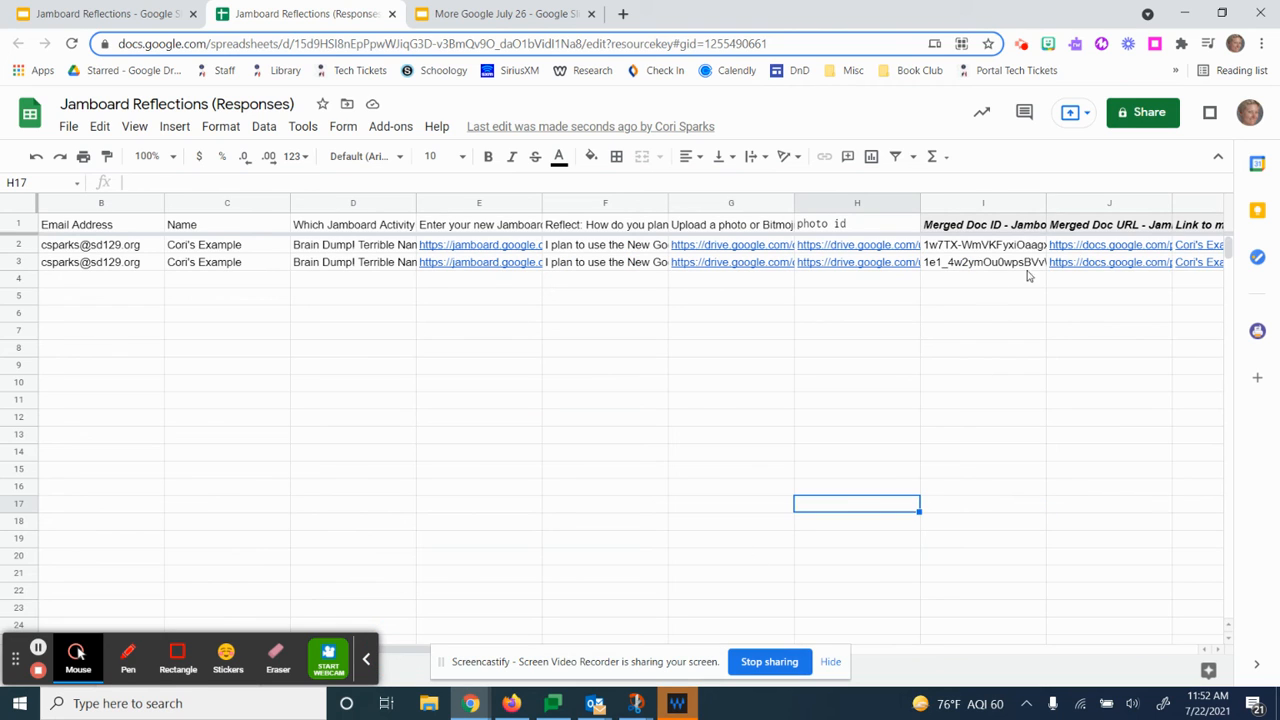
mouse_move(1099, 248)
drag(397, 650, 647, 655)
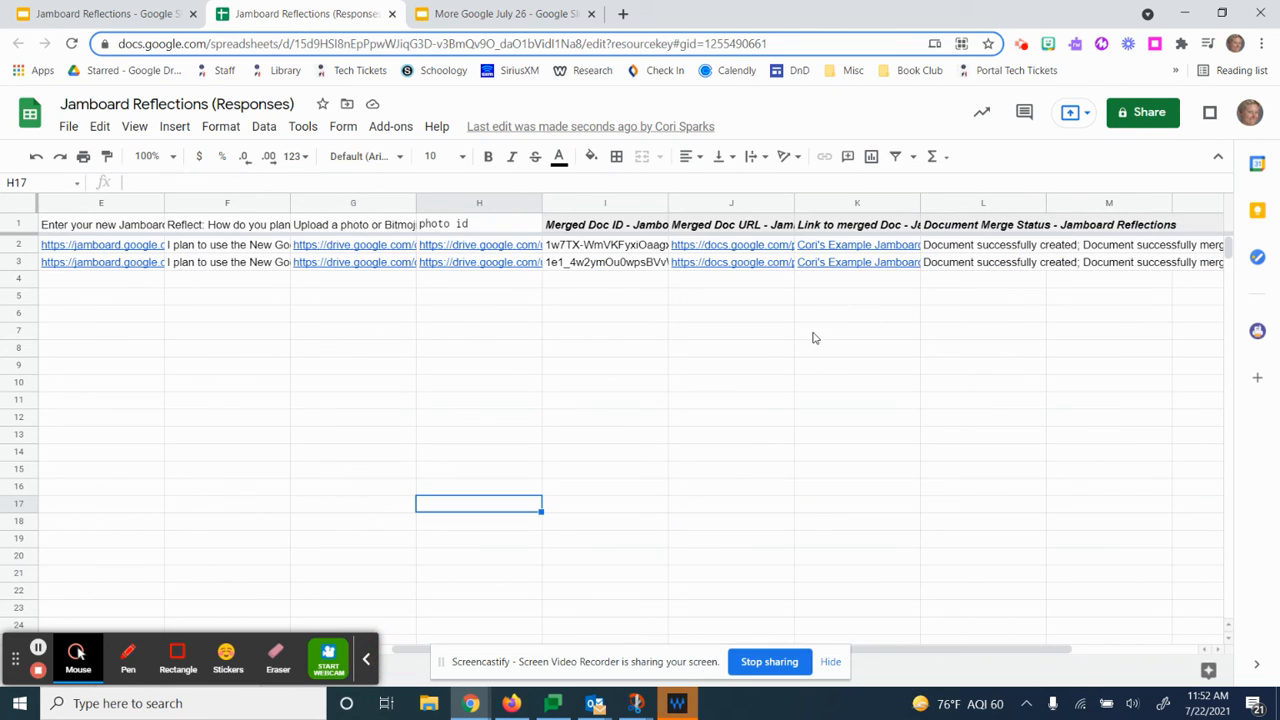
click(830, 247)
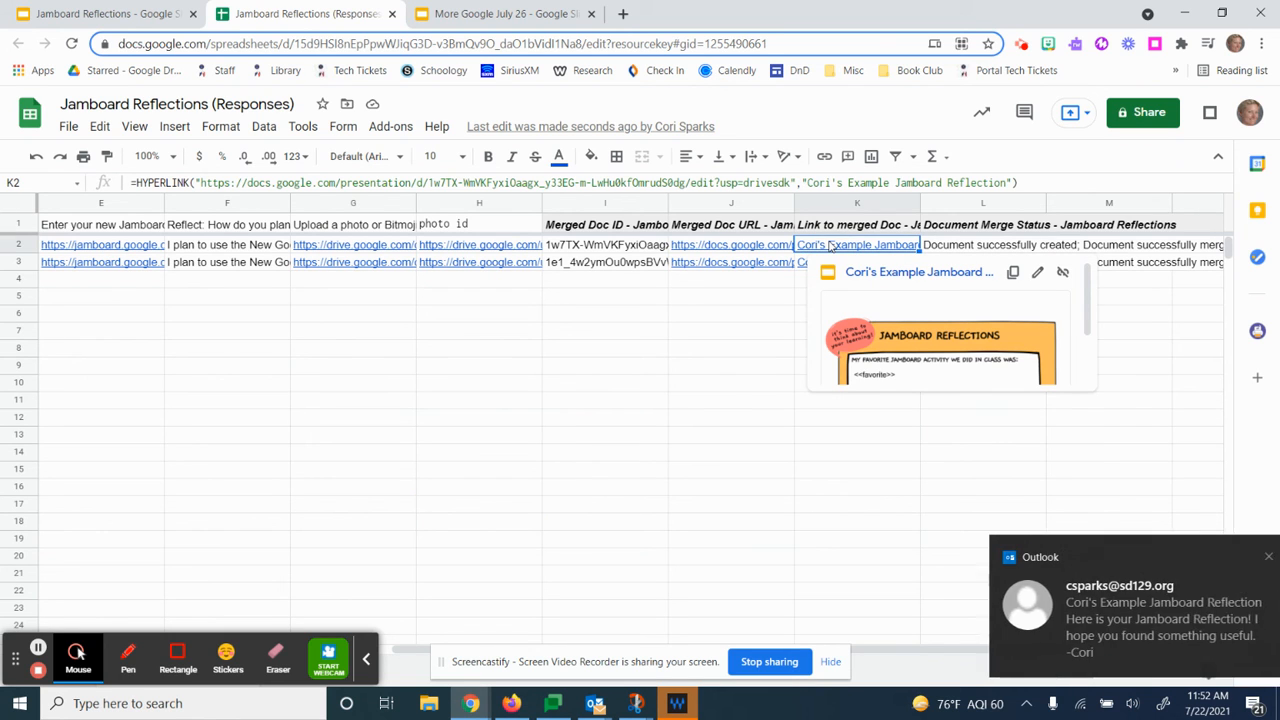
- Open the notification email in Outlook and follow its link to the shared presentation
click(1087, 621)
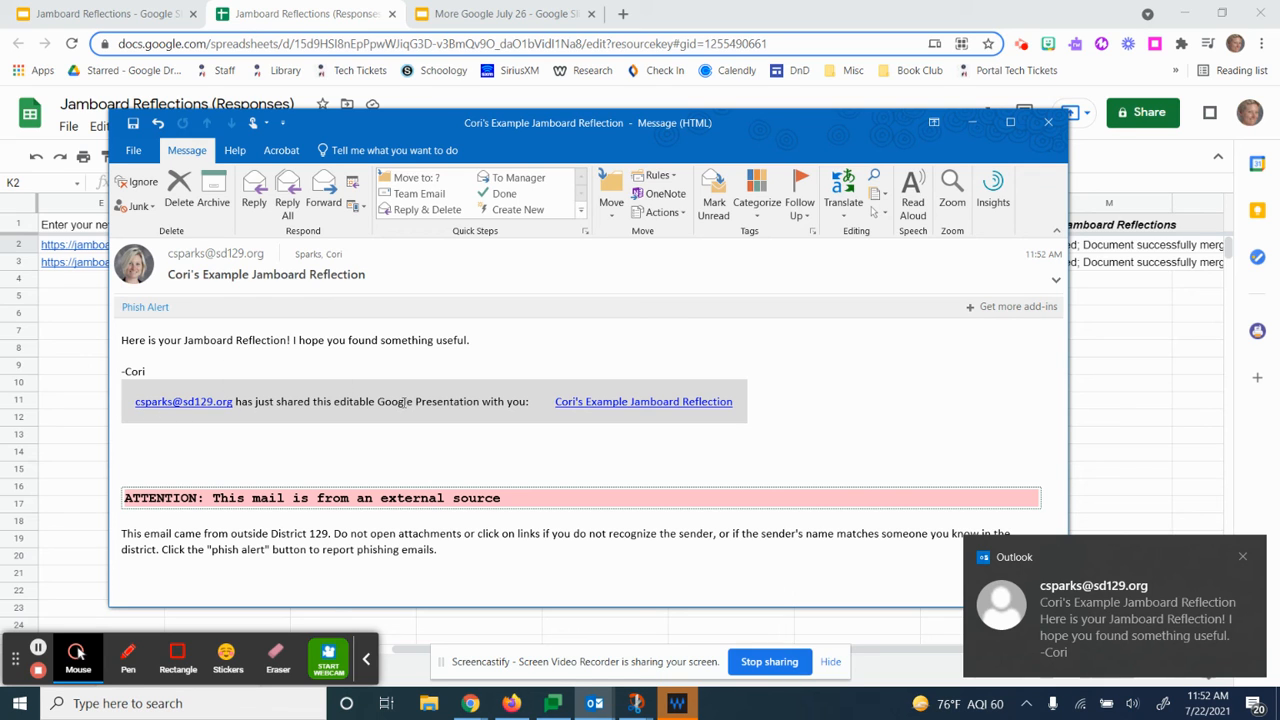
click(614, 405)
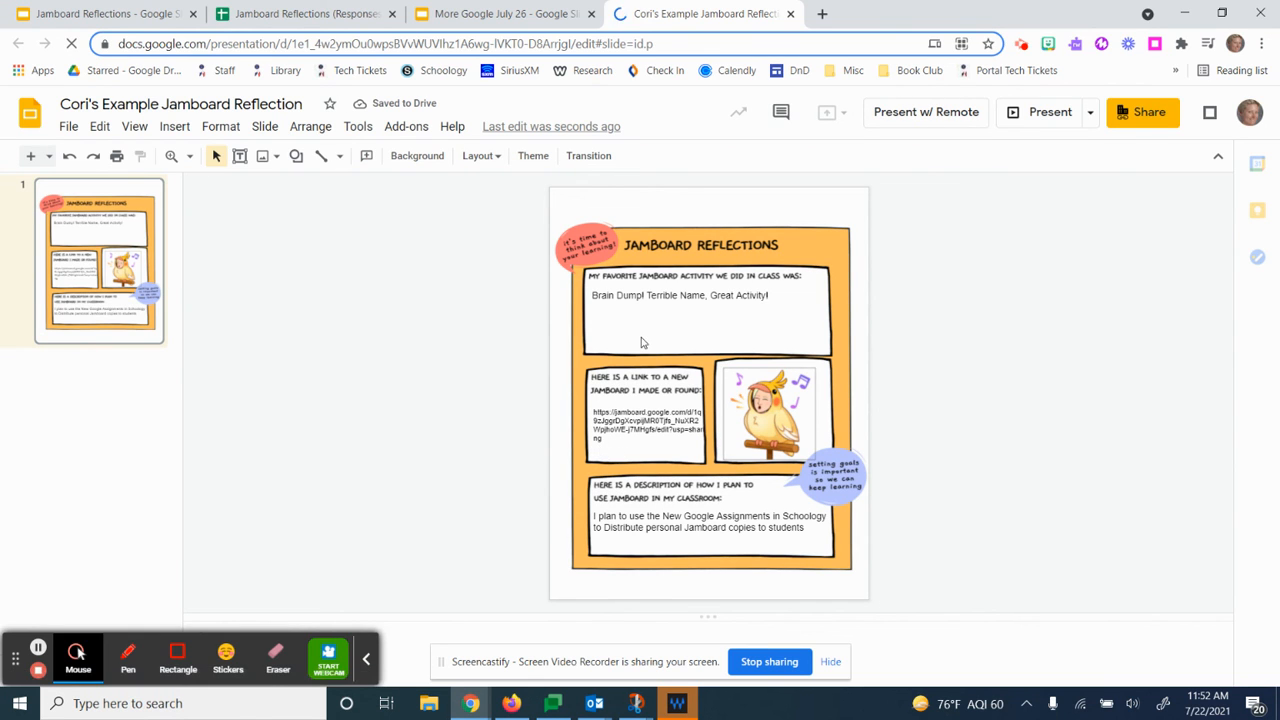
- Compare the merged slide with the response spreadsheet and select the slide's inserted bird image
click(308, 13)
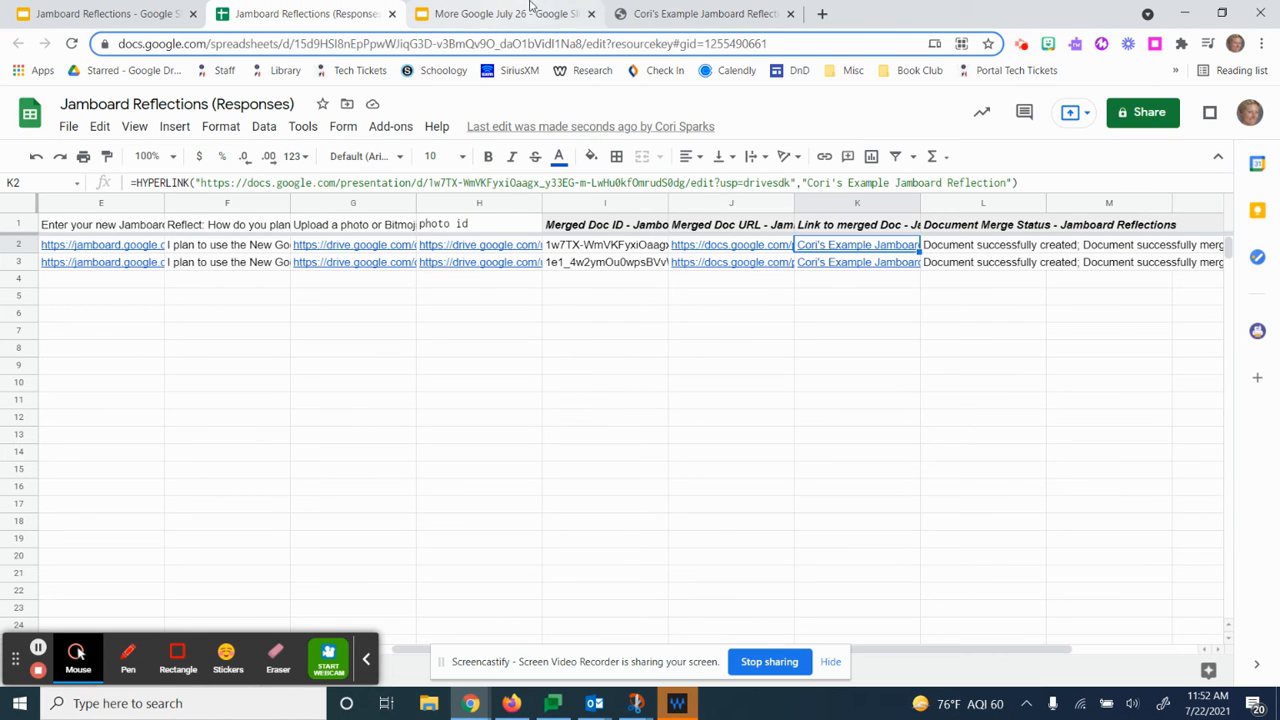
click(690, 13)
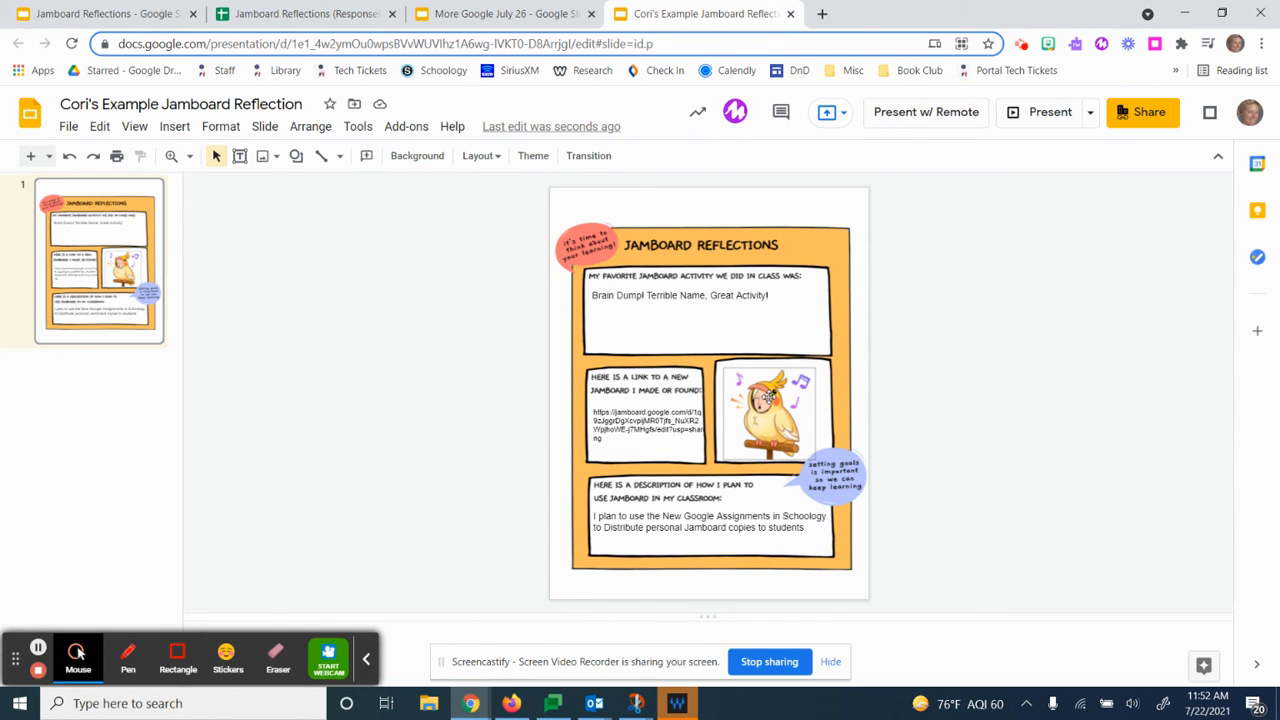
click(768, 395)
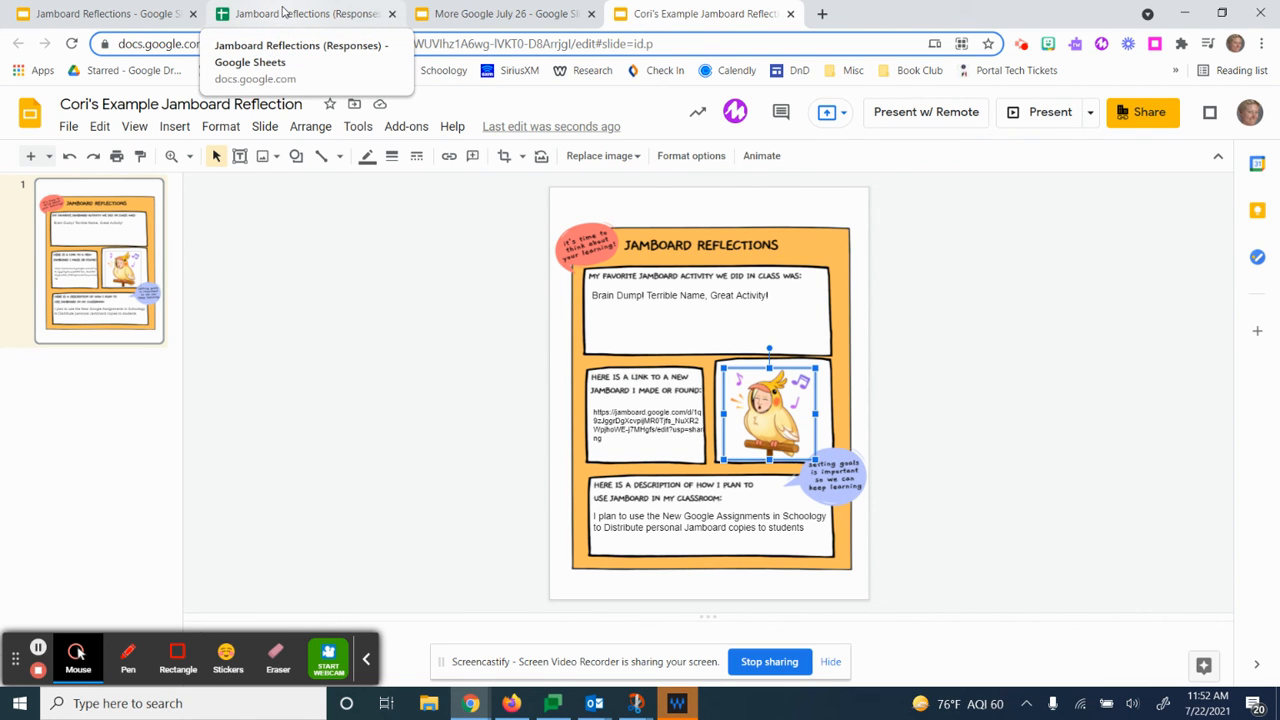
click(283, 12)
click(640, 12)
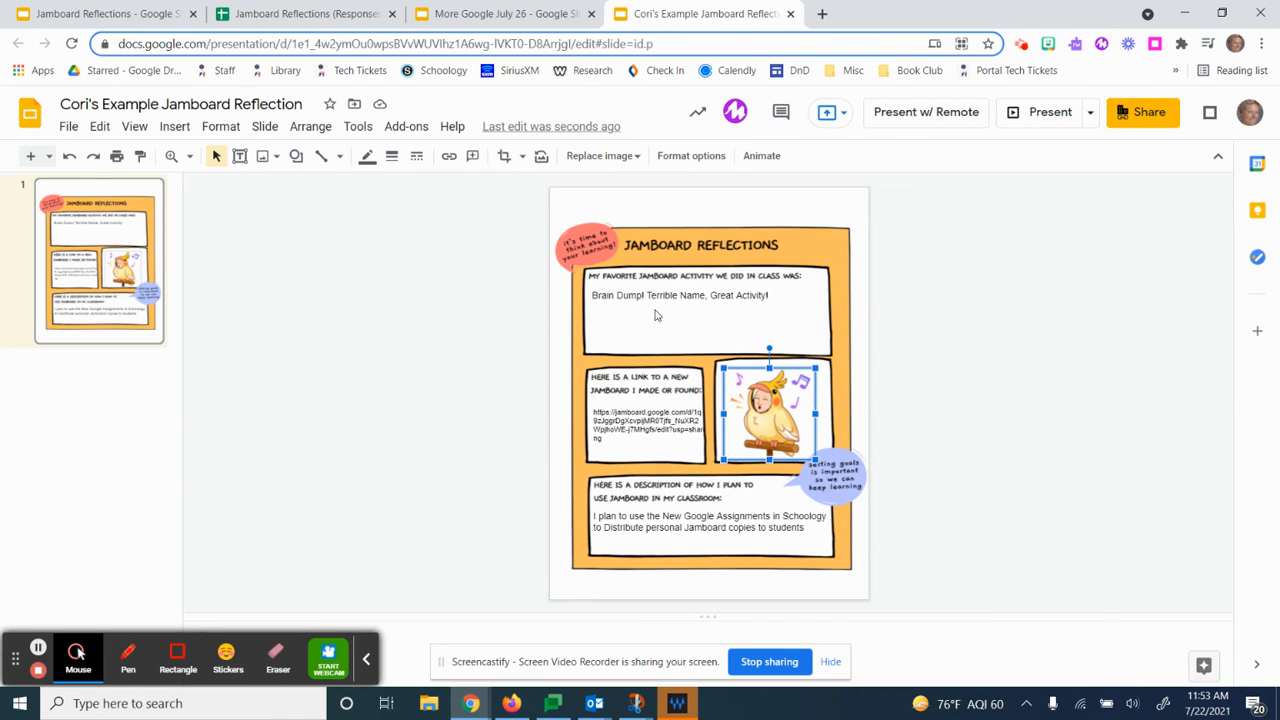